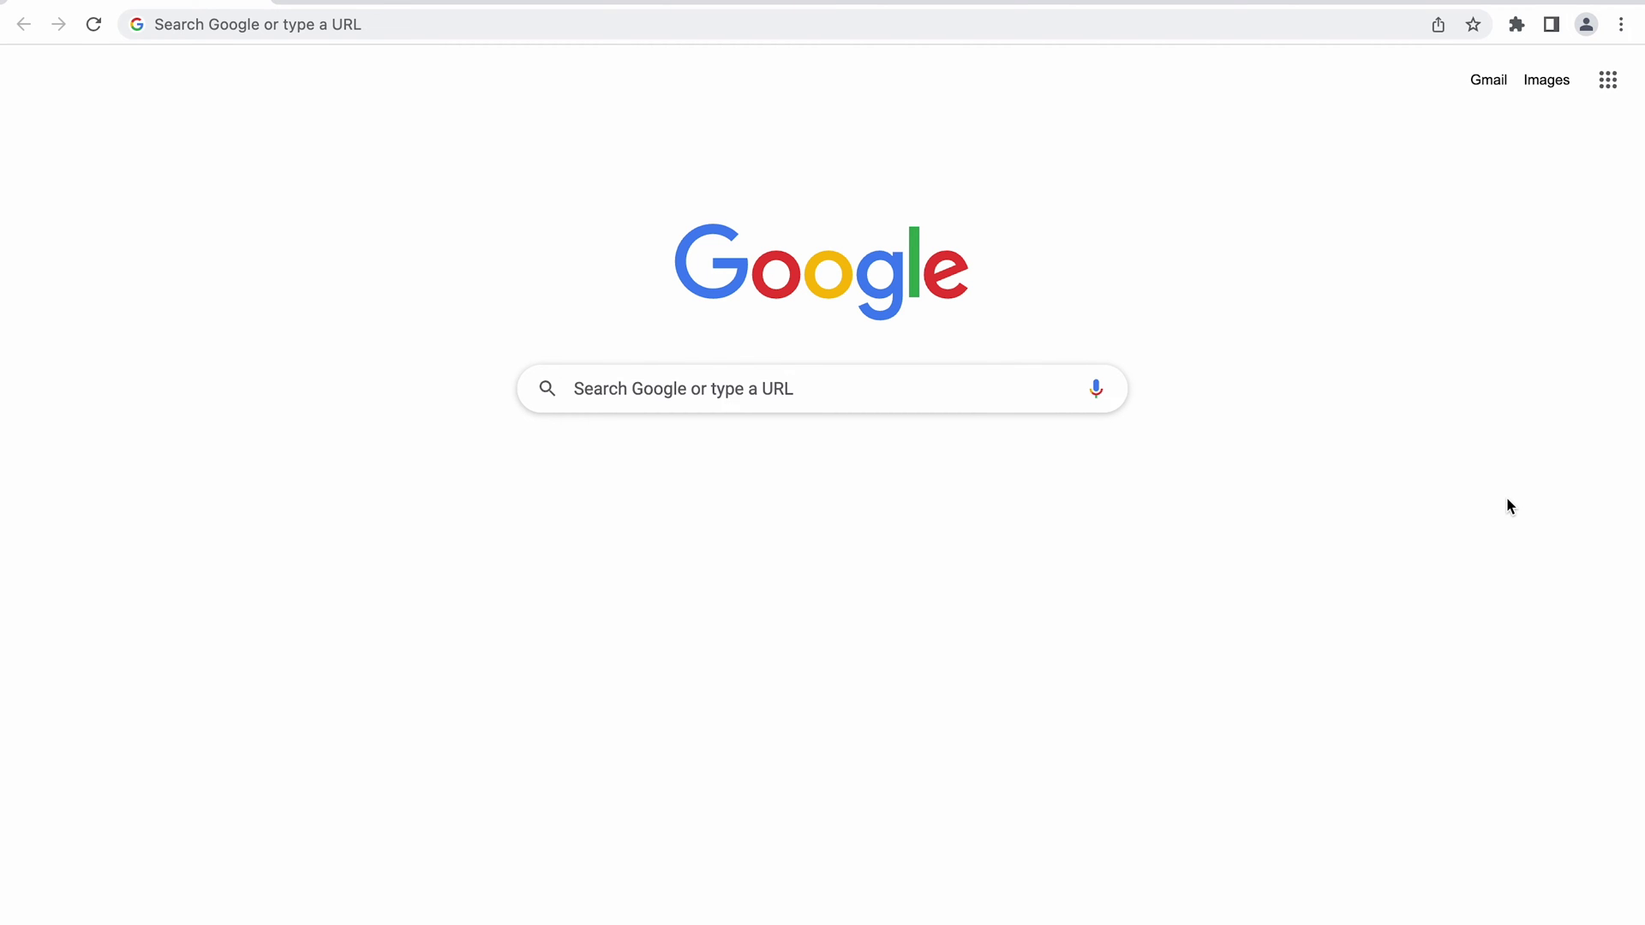
Open Chrome's Clear browsing data dialog from the Privacy and security settings.
{"action": "left_click", "coordinate": [1621, 24]}
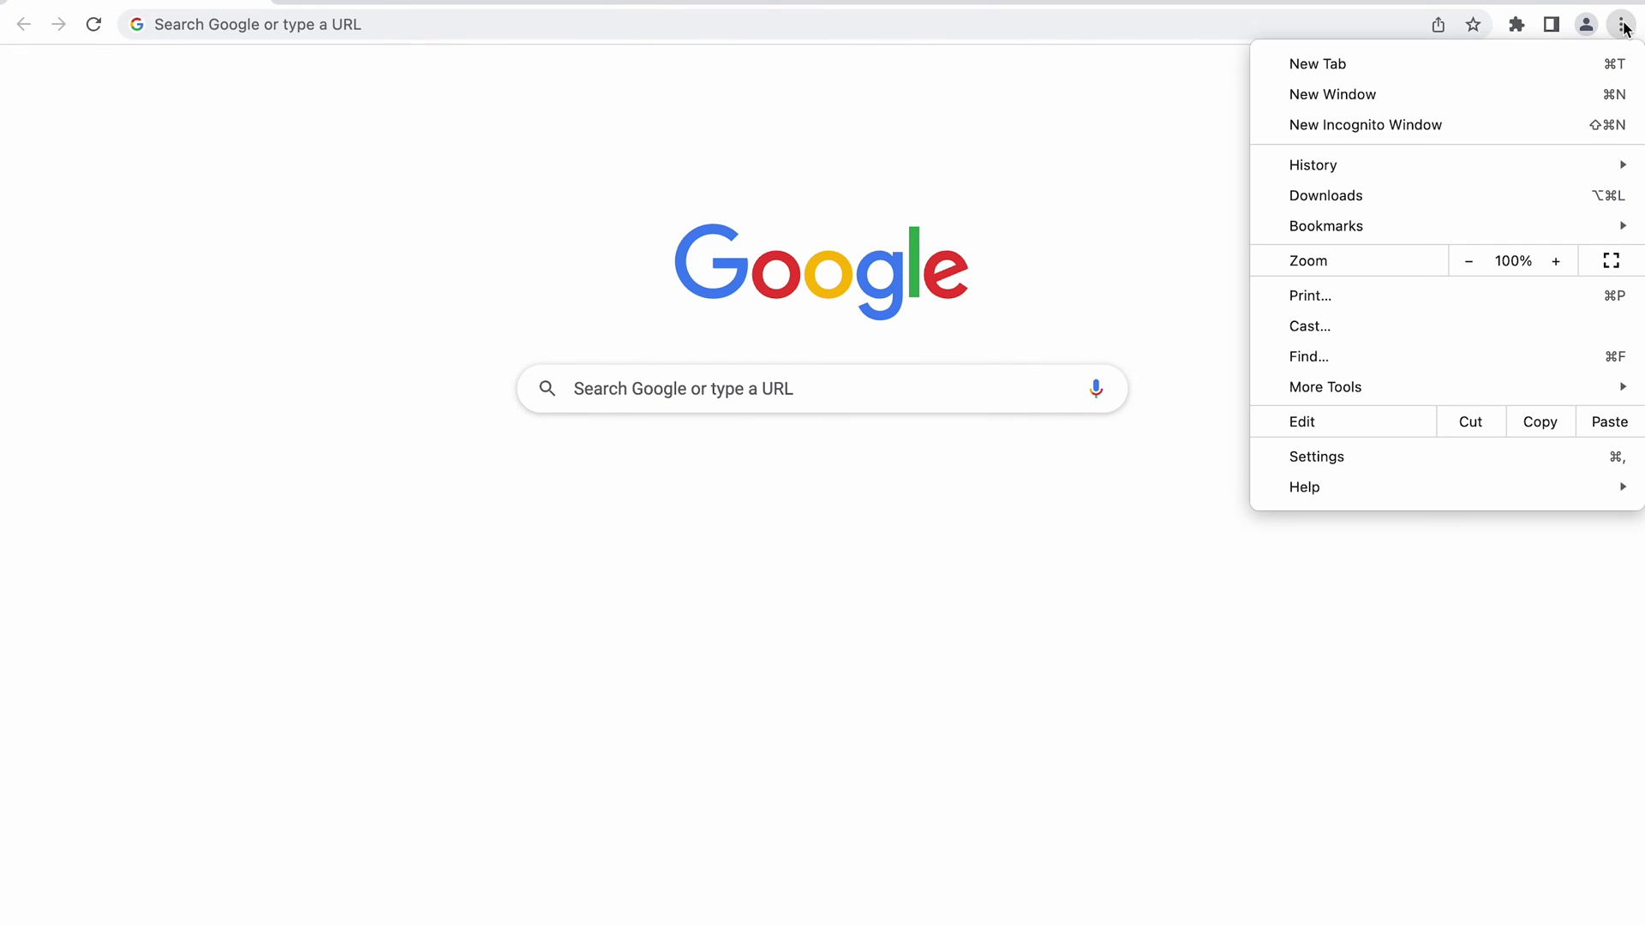
{"action": "left_click", "coordinate": [1309, 460]}
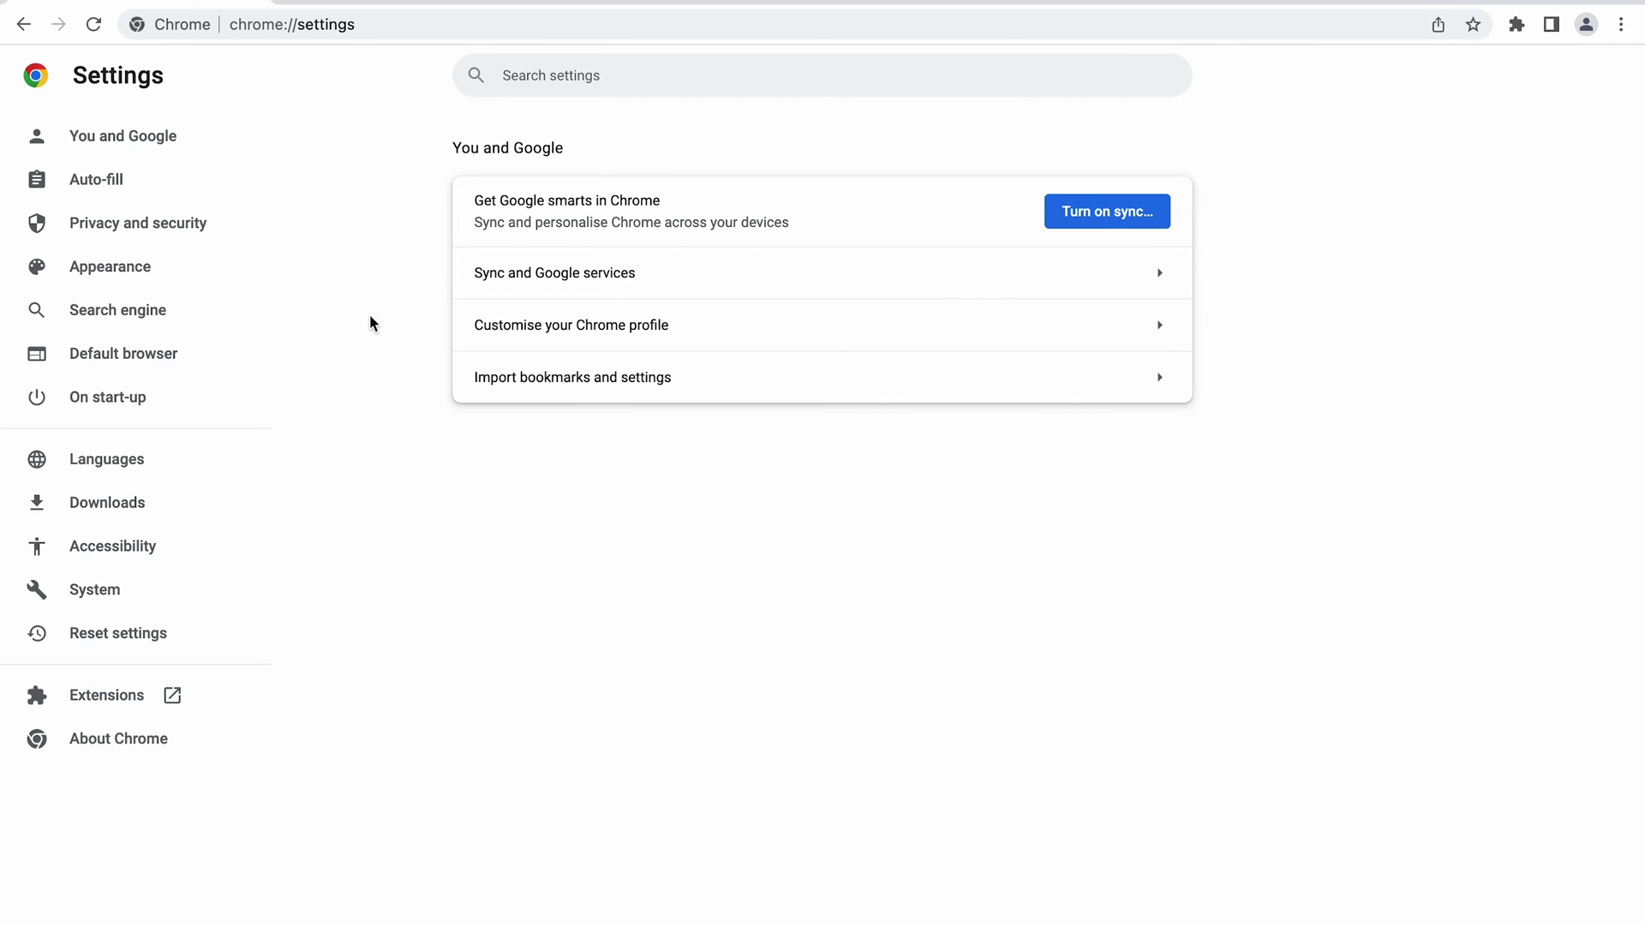
{"action": "left_click", "coordinate": [132, 242]}
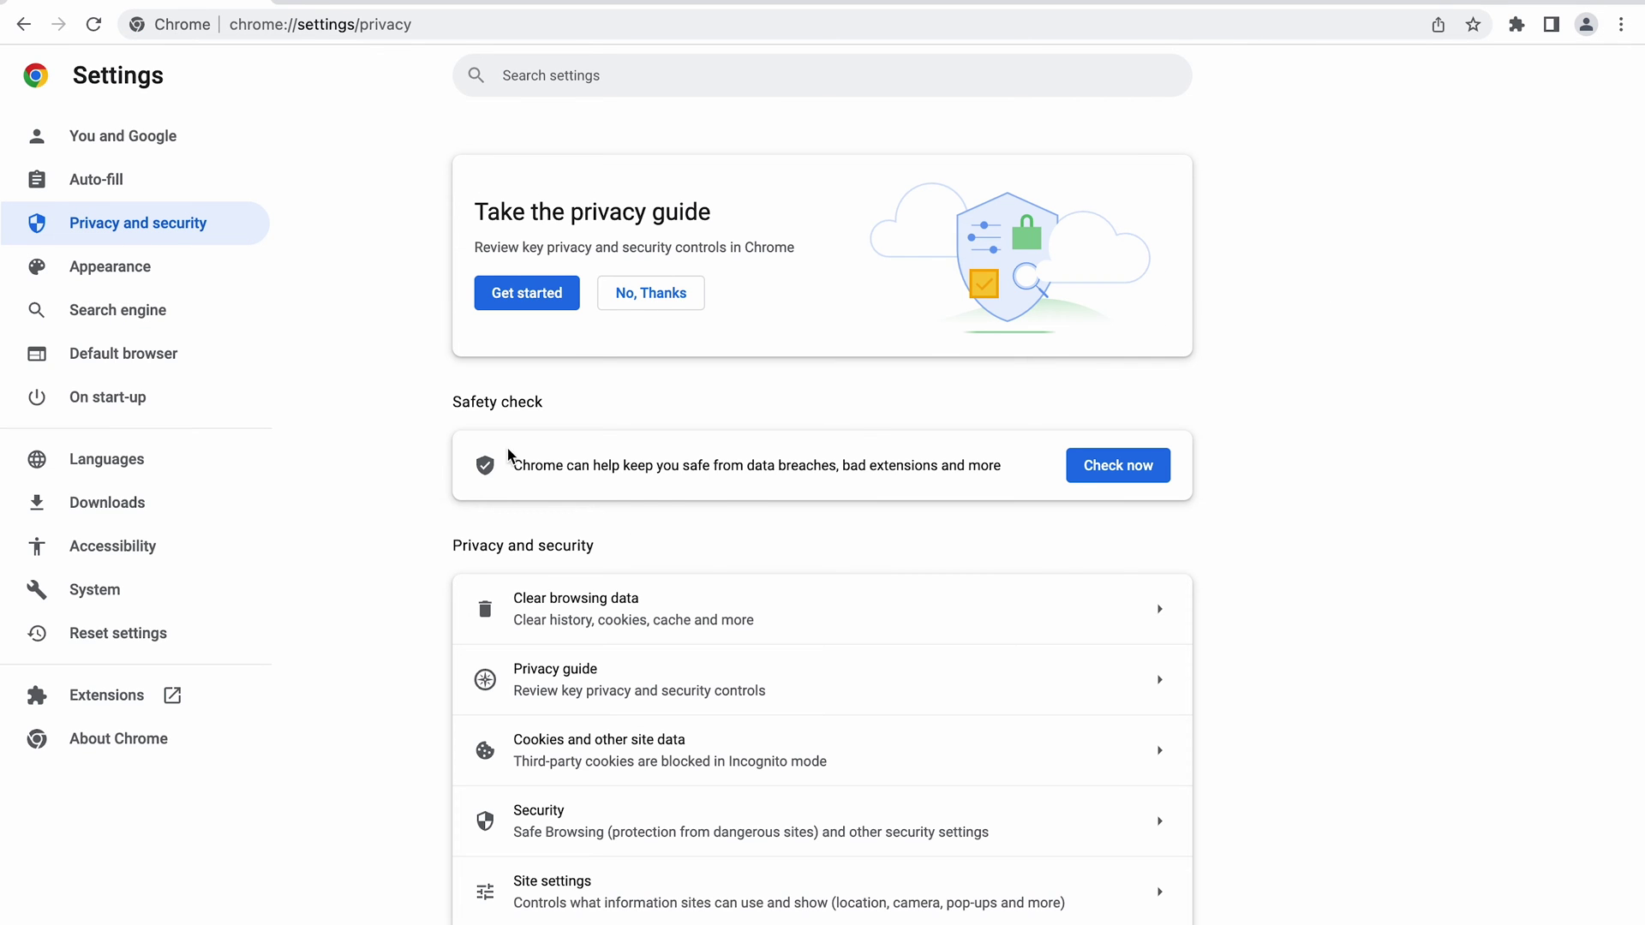
{"action": "left_click", "coordinate": [995, 645]}
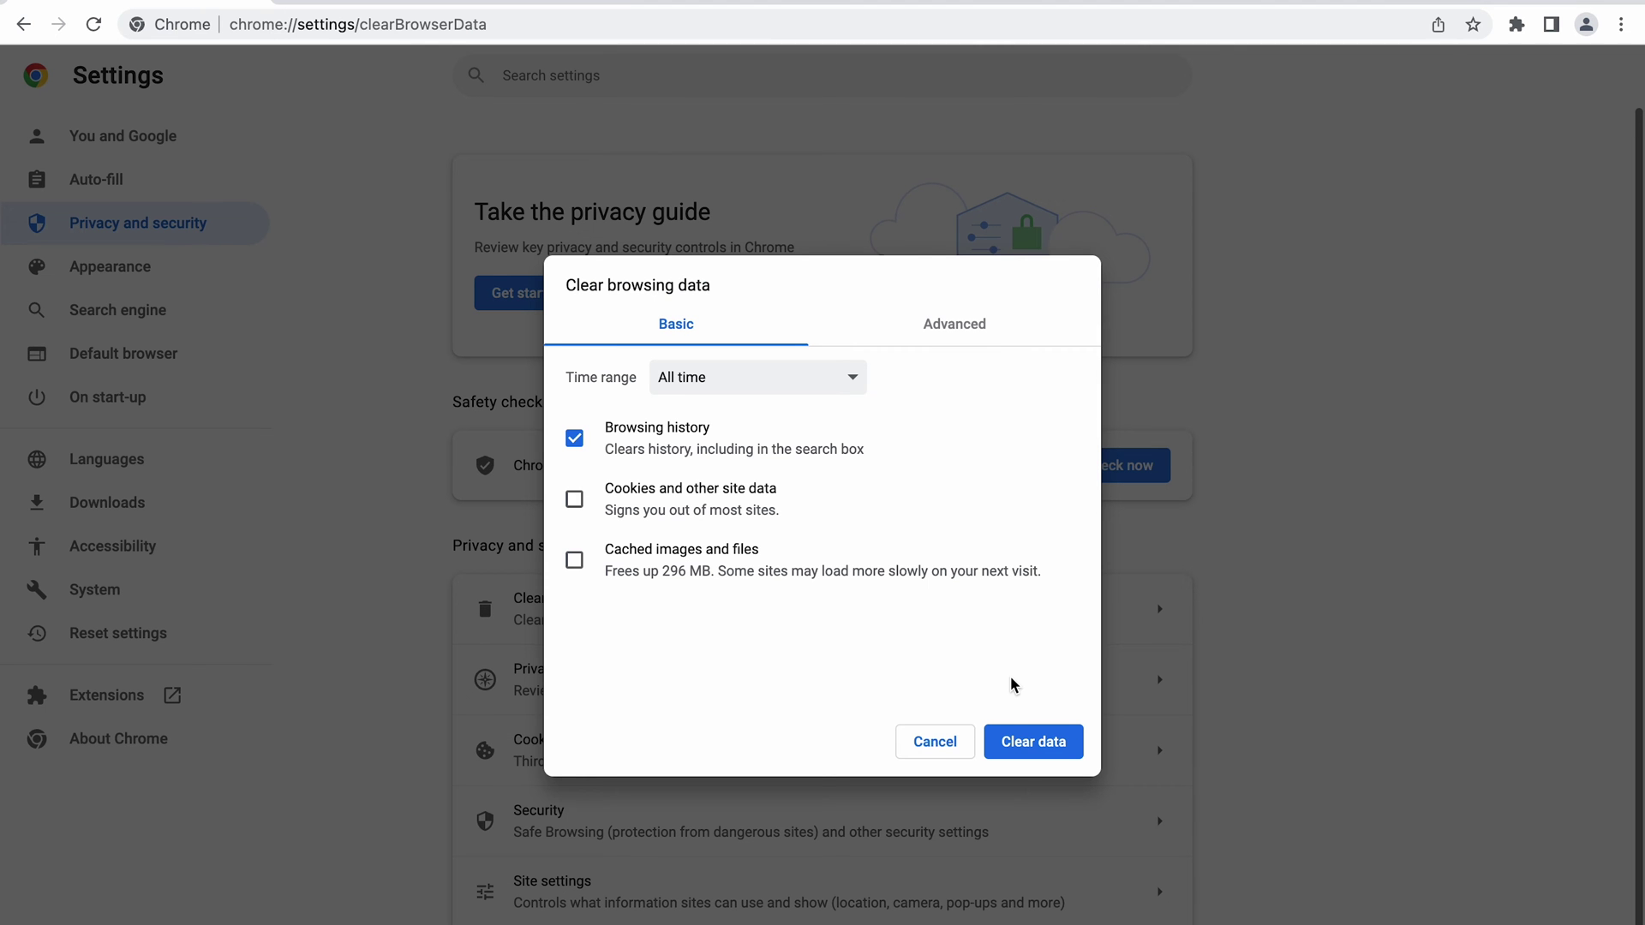
Keep the time range at All time and tick Cached images and files and Cookies.
{"action": "left_click", "coordinate": [852, 387]}
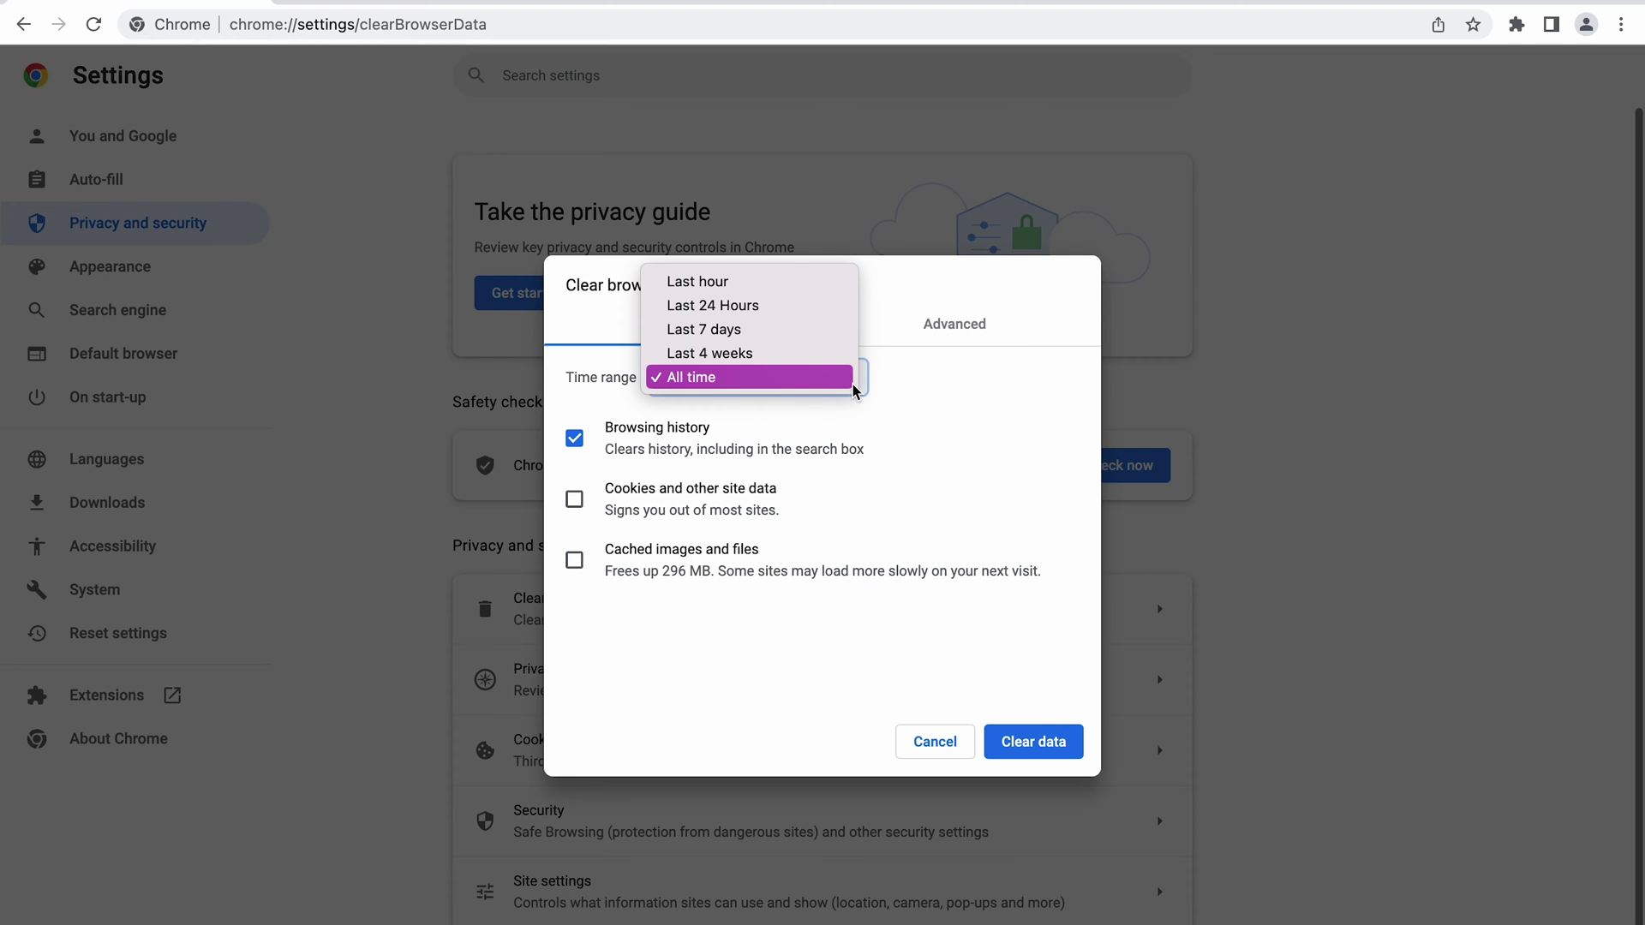
{"action": "left_click", "coordinate": [848, 379]}
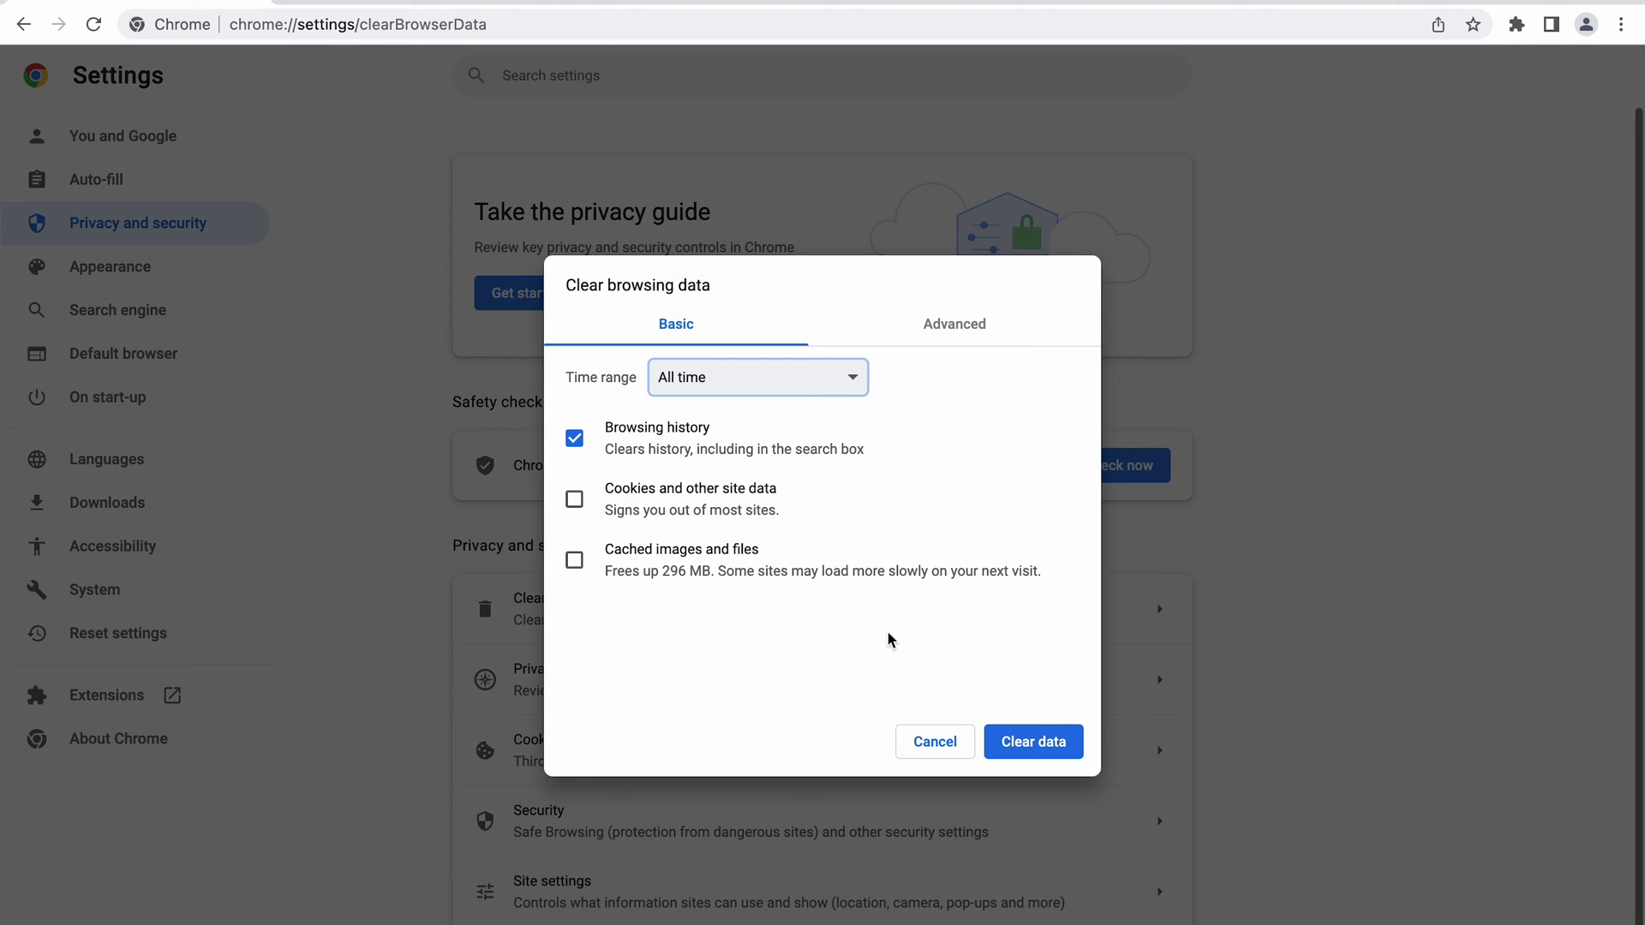
{"action": "left_click", "coordinate": [574, 561]}
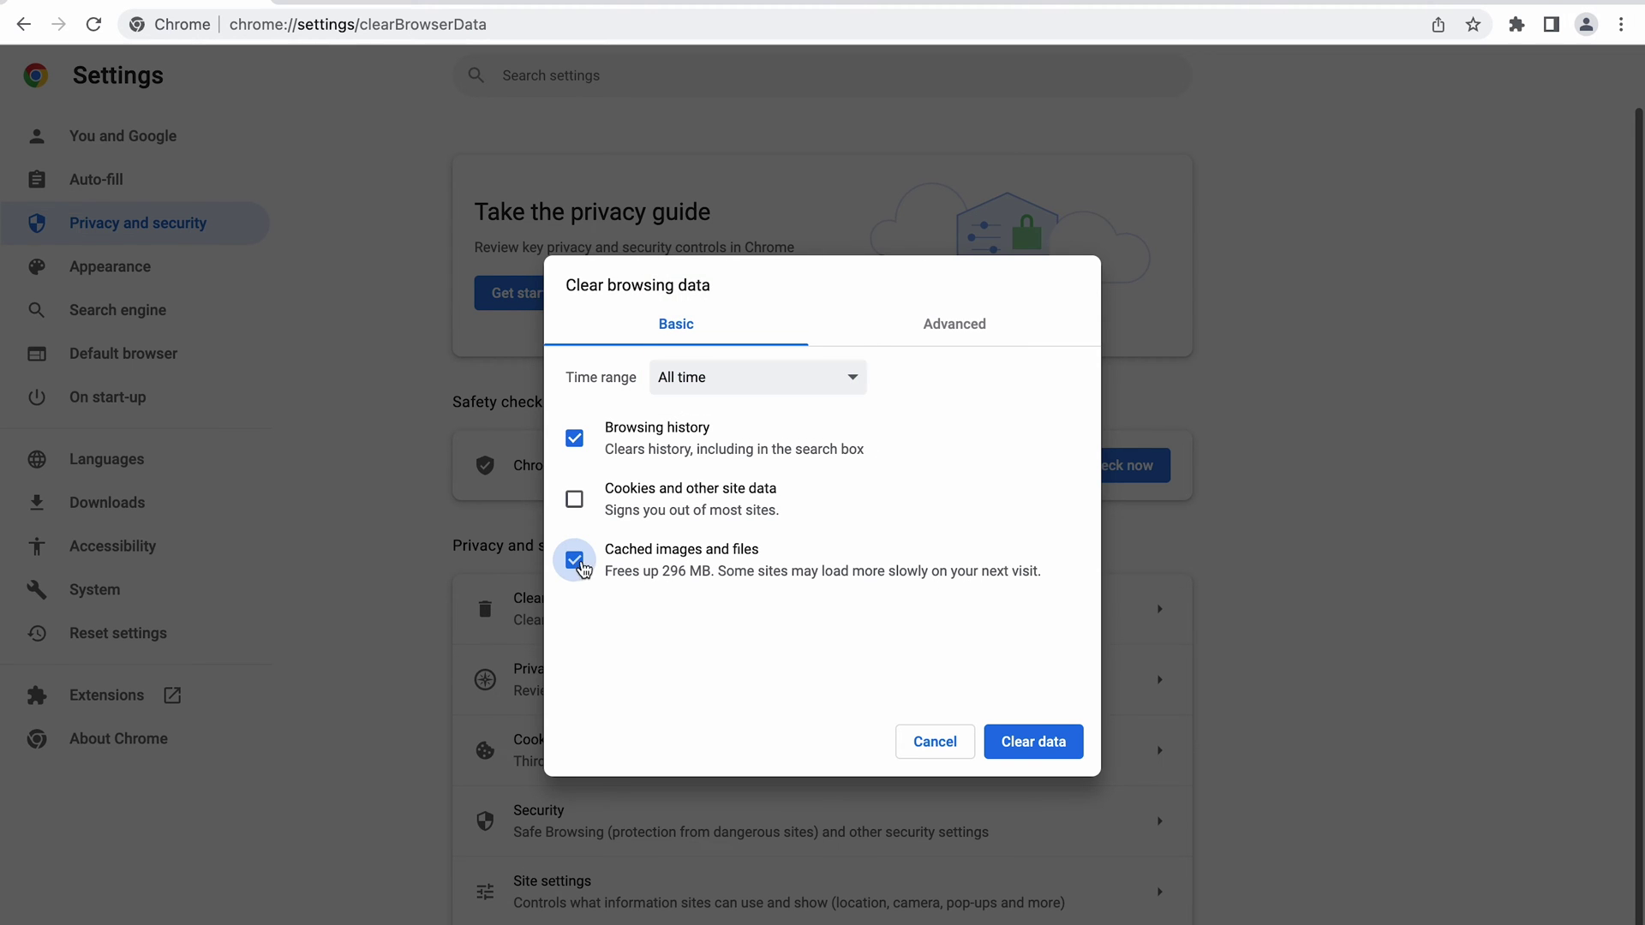
{"action": "left_click", "coordinate": [574, 499]}
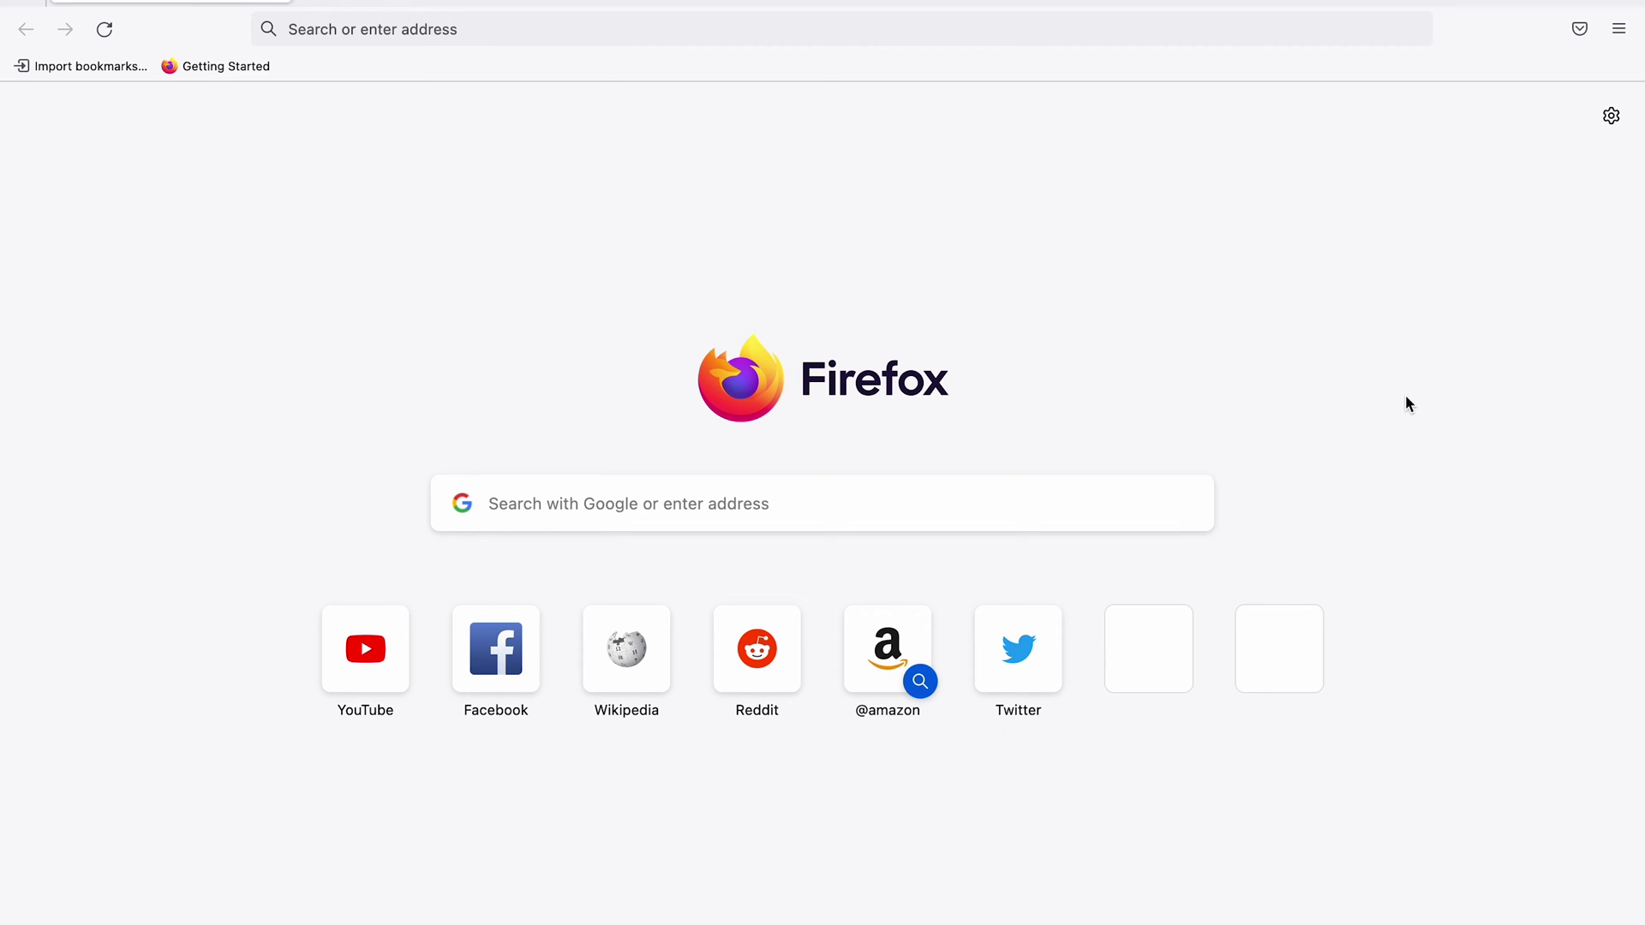
Open Firefox's Clear recent history dialog from the History menu.
{"action": "left_click", "coordinate": [1618, 29]}
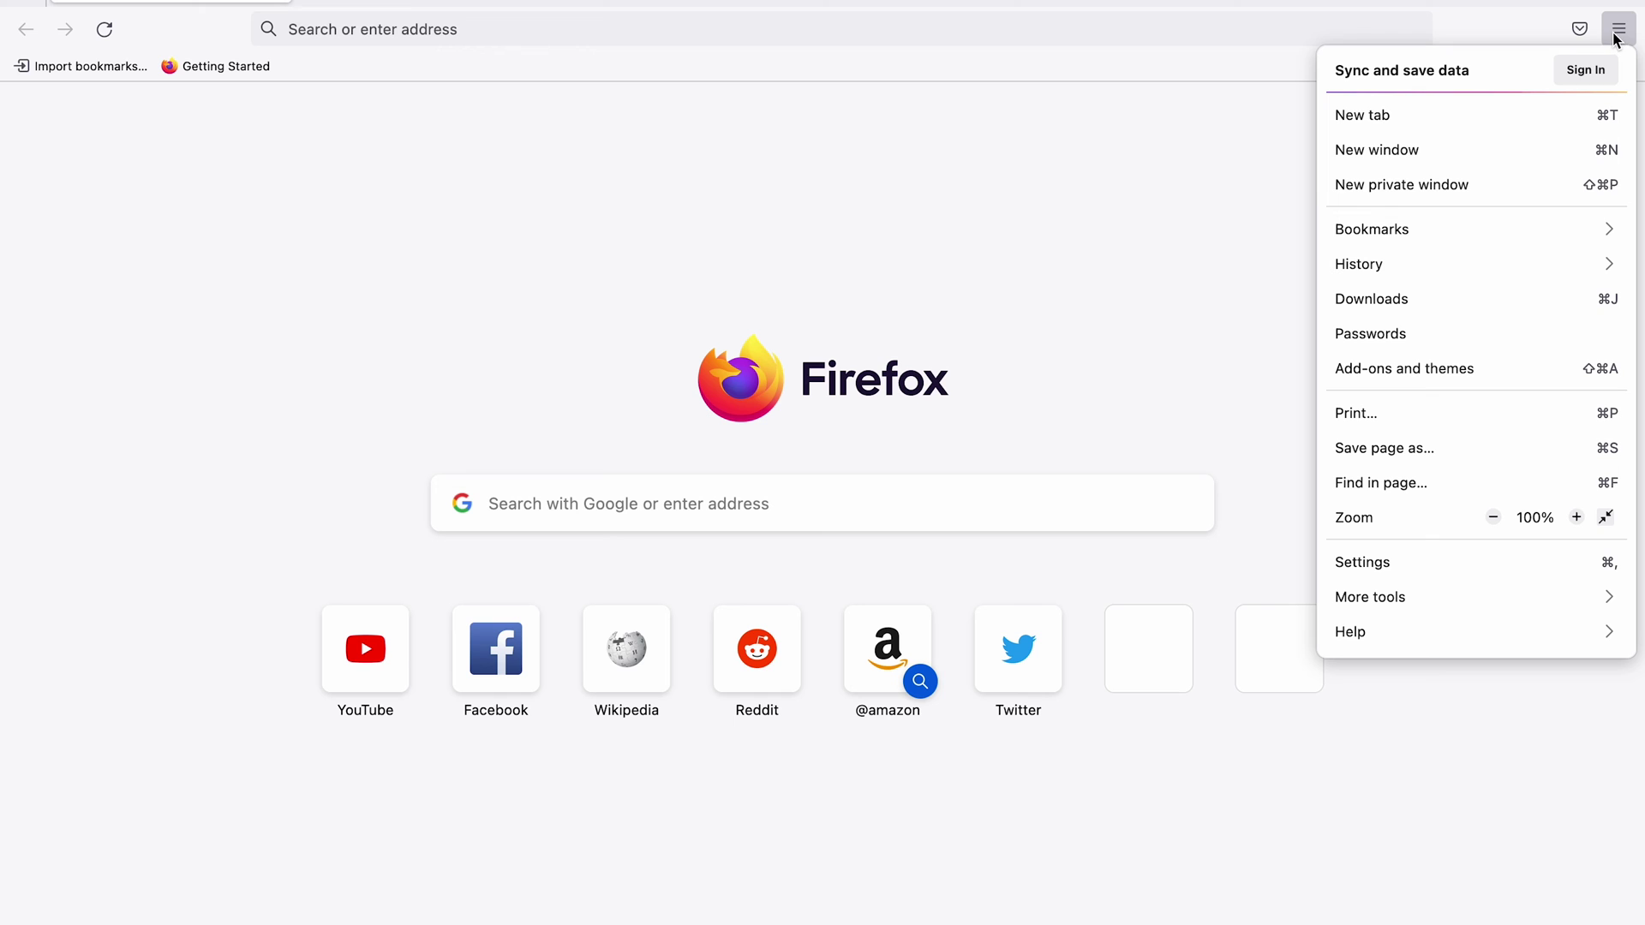
{"action": "left_click", "coordinate": [1432, 264]}
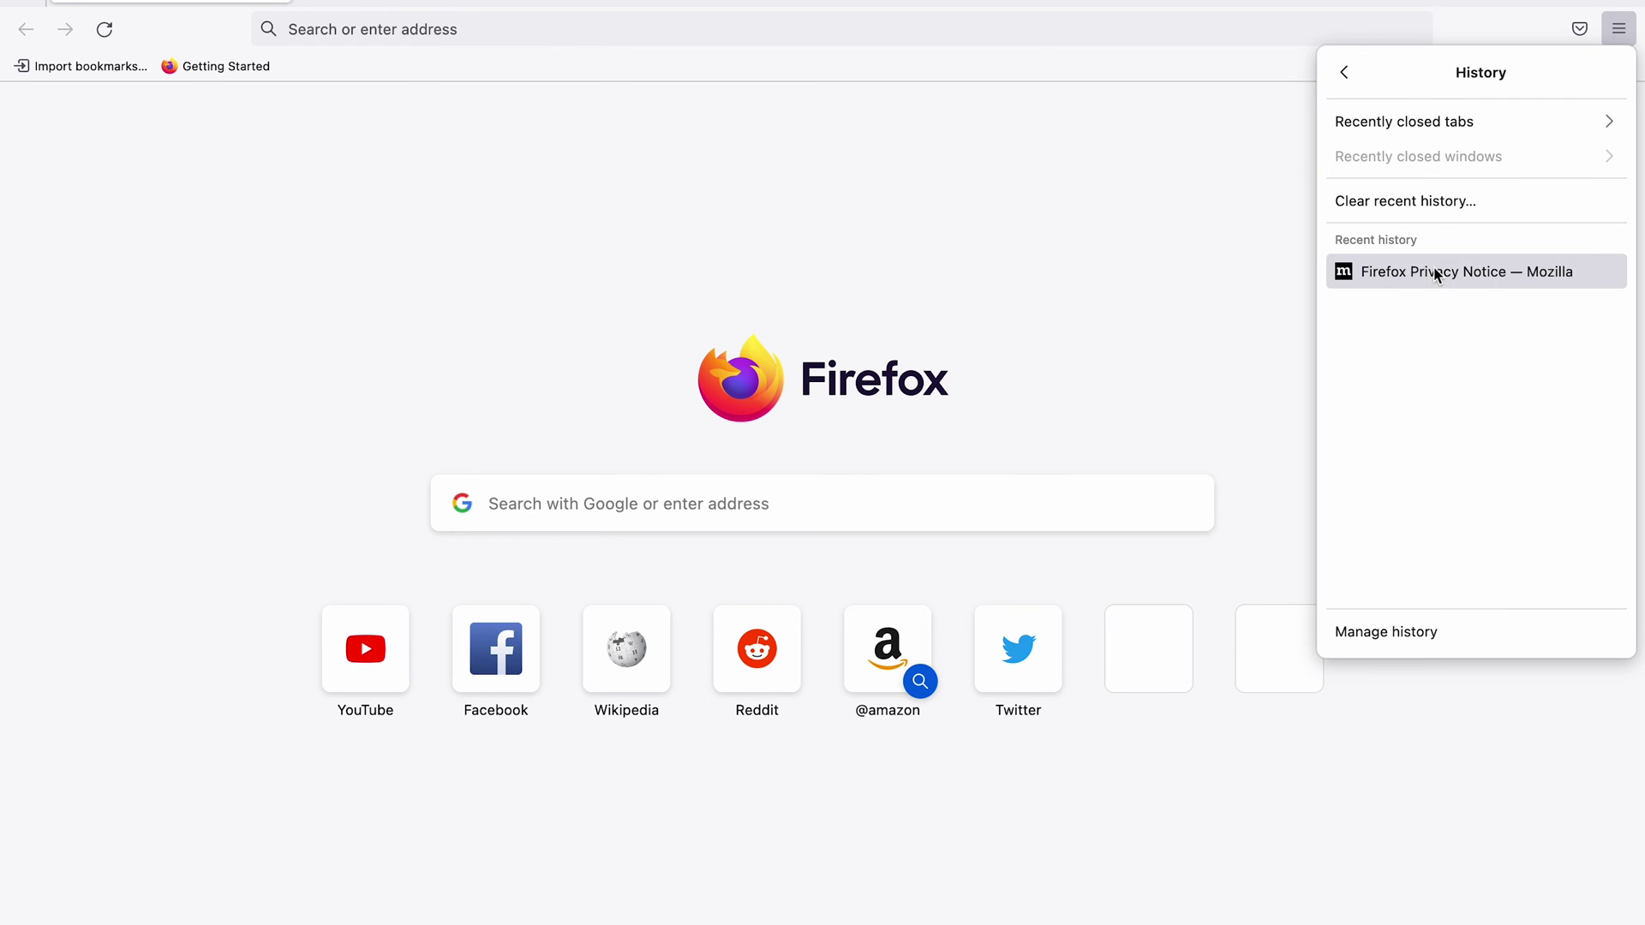
{"action": "left_click", "coordinate": [1433, 214]}
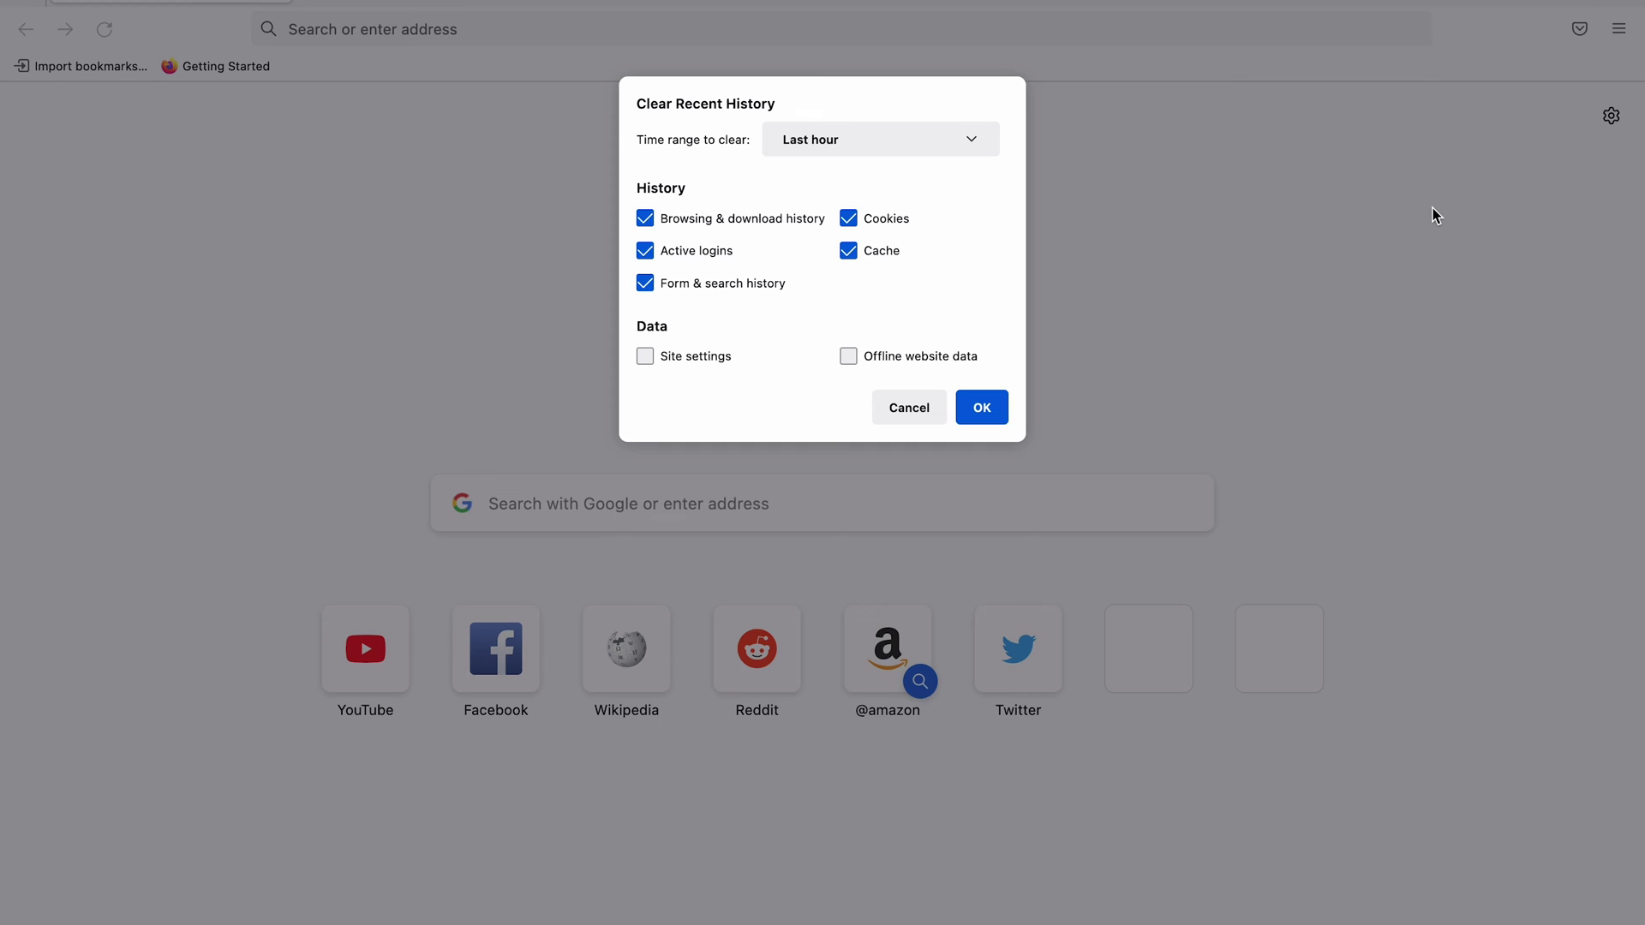
Set the range to Everything and untick Form & search history, Active logins, Browsing & download history.
{"action": "left_click", "coordinate": [934, 141]}
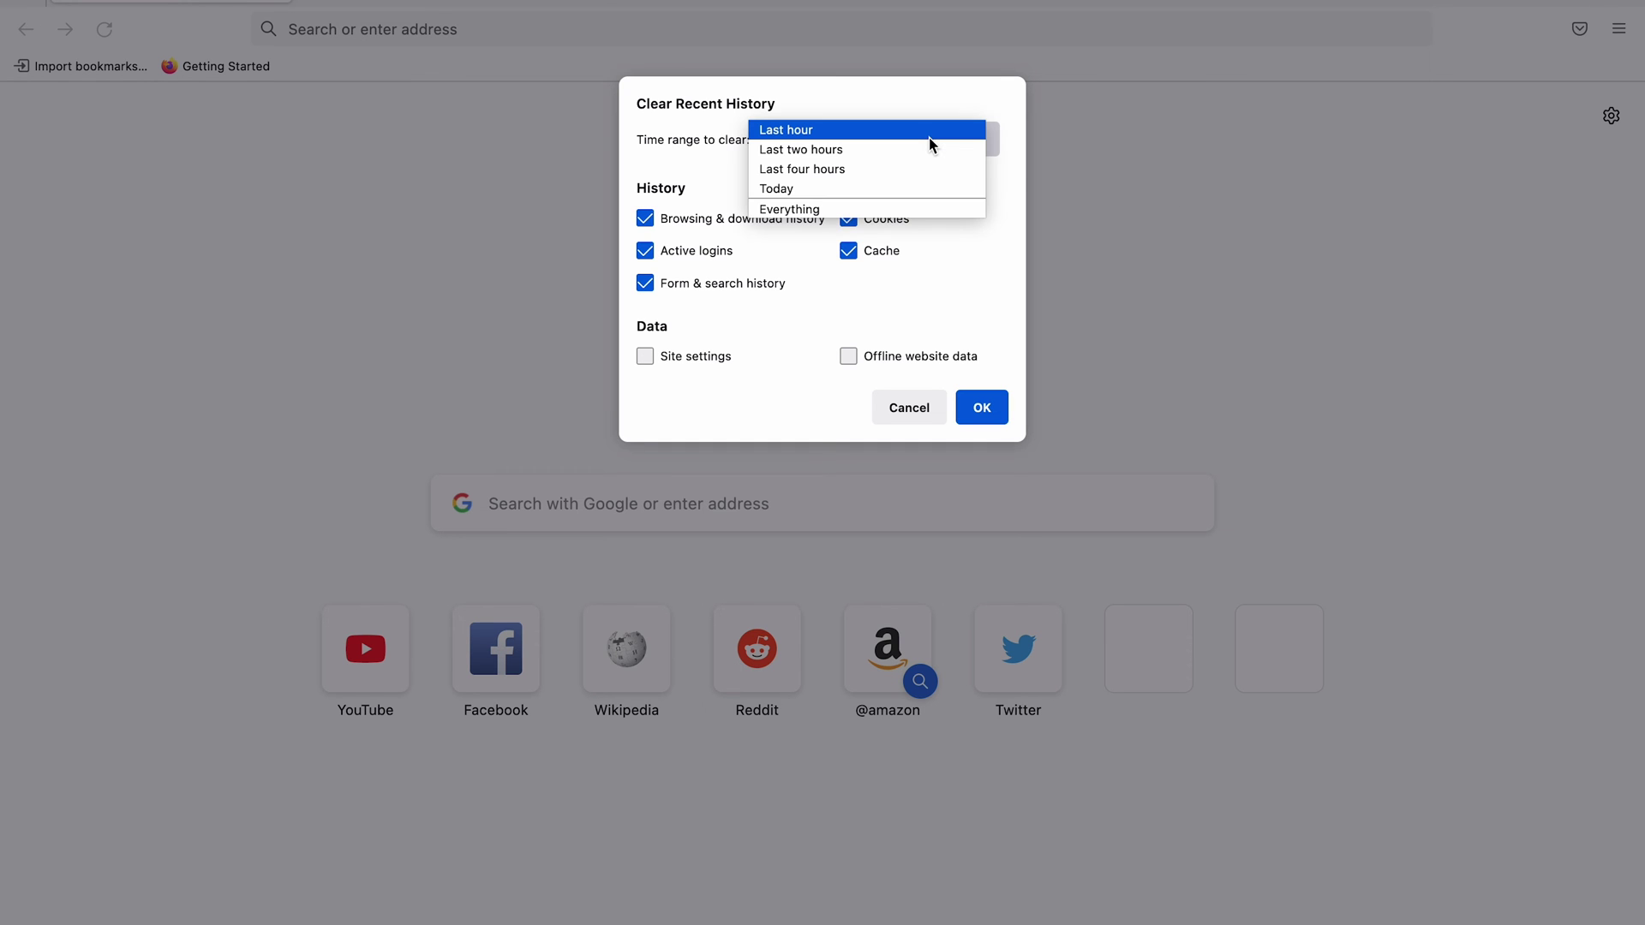
{"action": "left_click", "coordinate": [877, 210]}
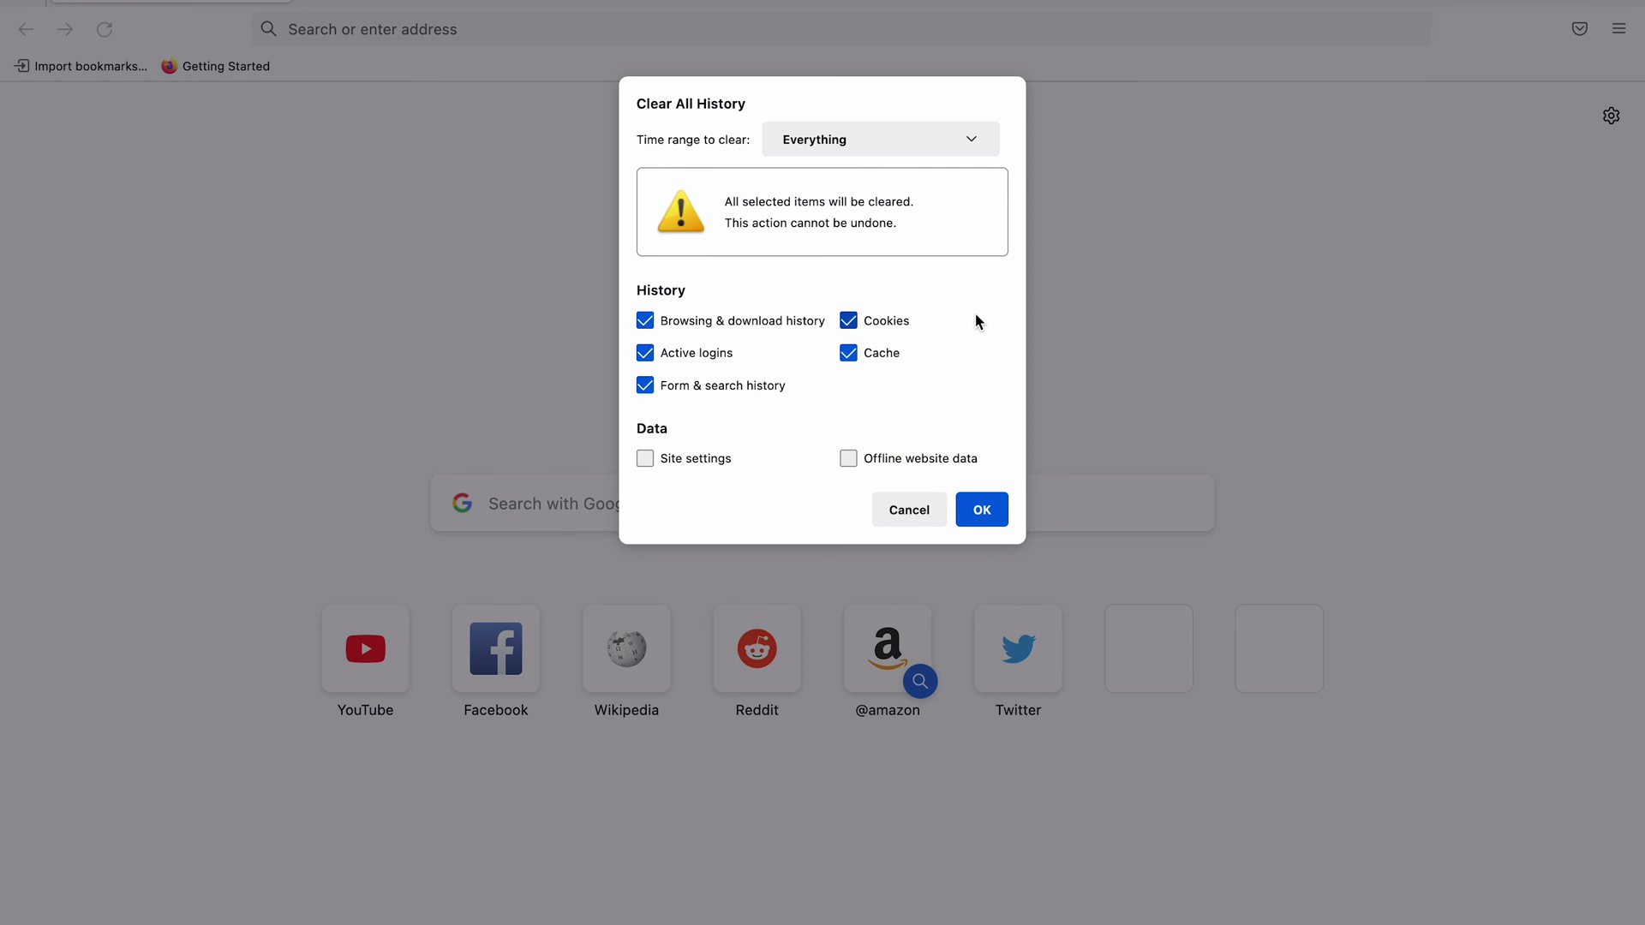
{"action": "left_click", "coordinate": [645, 386]}
{"action": "left_click", "coordinate": [645, 353]}
{"action": "left_click", "coordinate": [645, 322]}
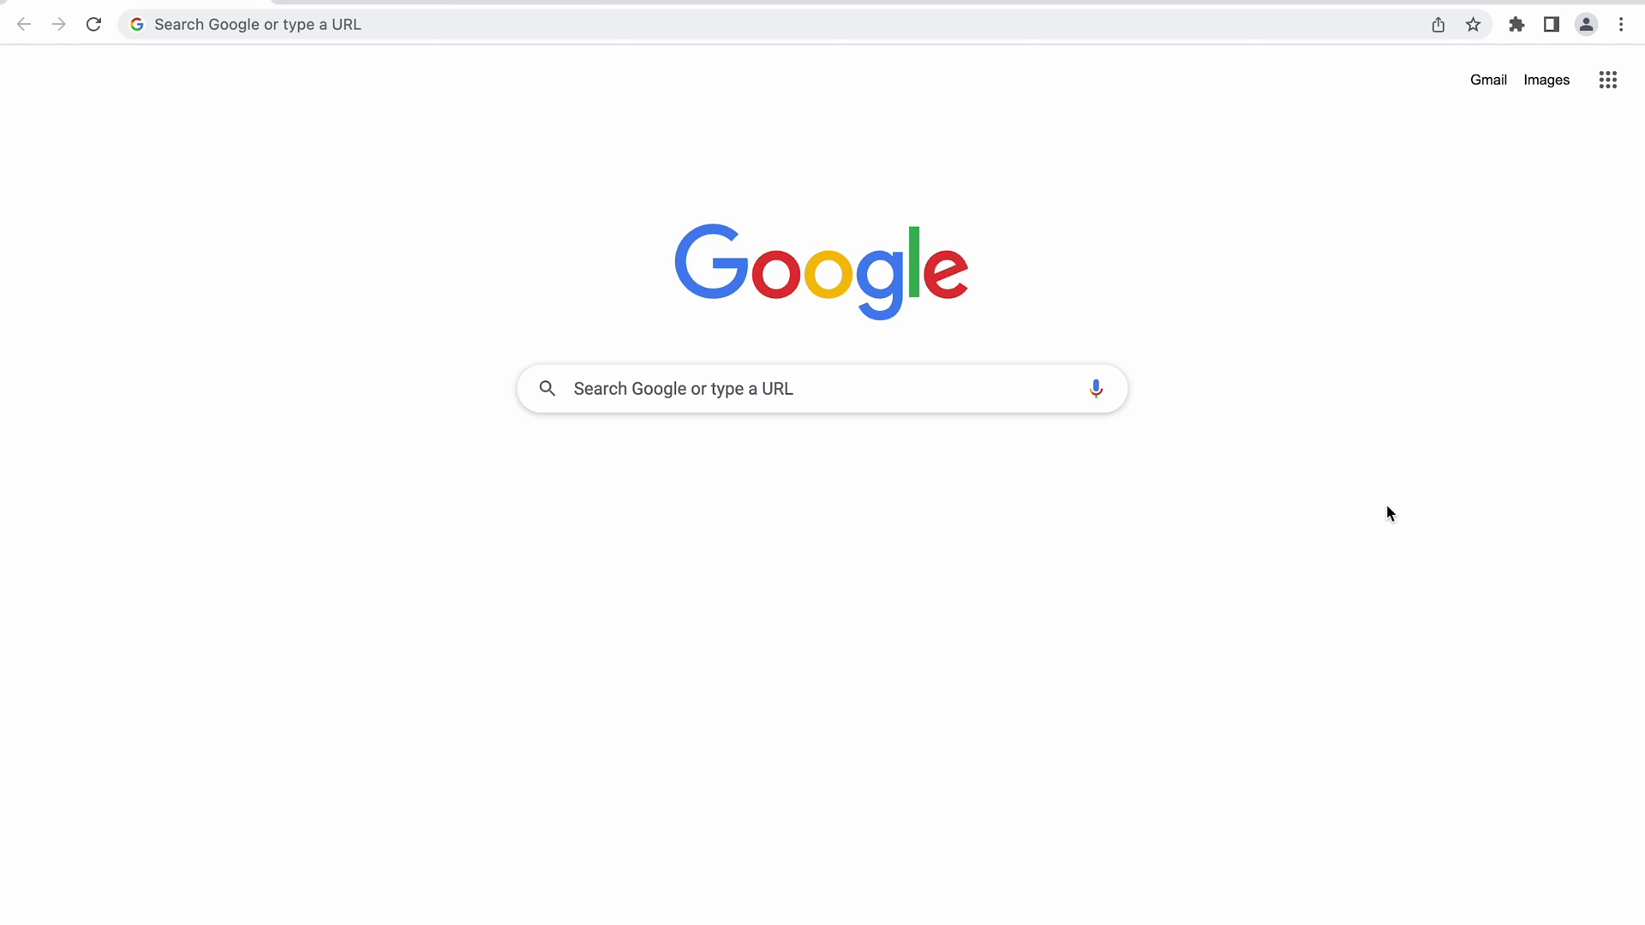
Open Chrome's Extensions page through More Tools.
{"action": "left_click", "coordinate": [1621, 25]}
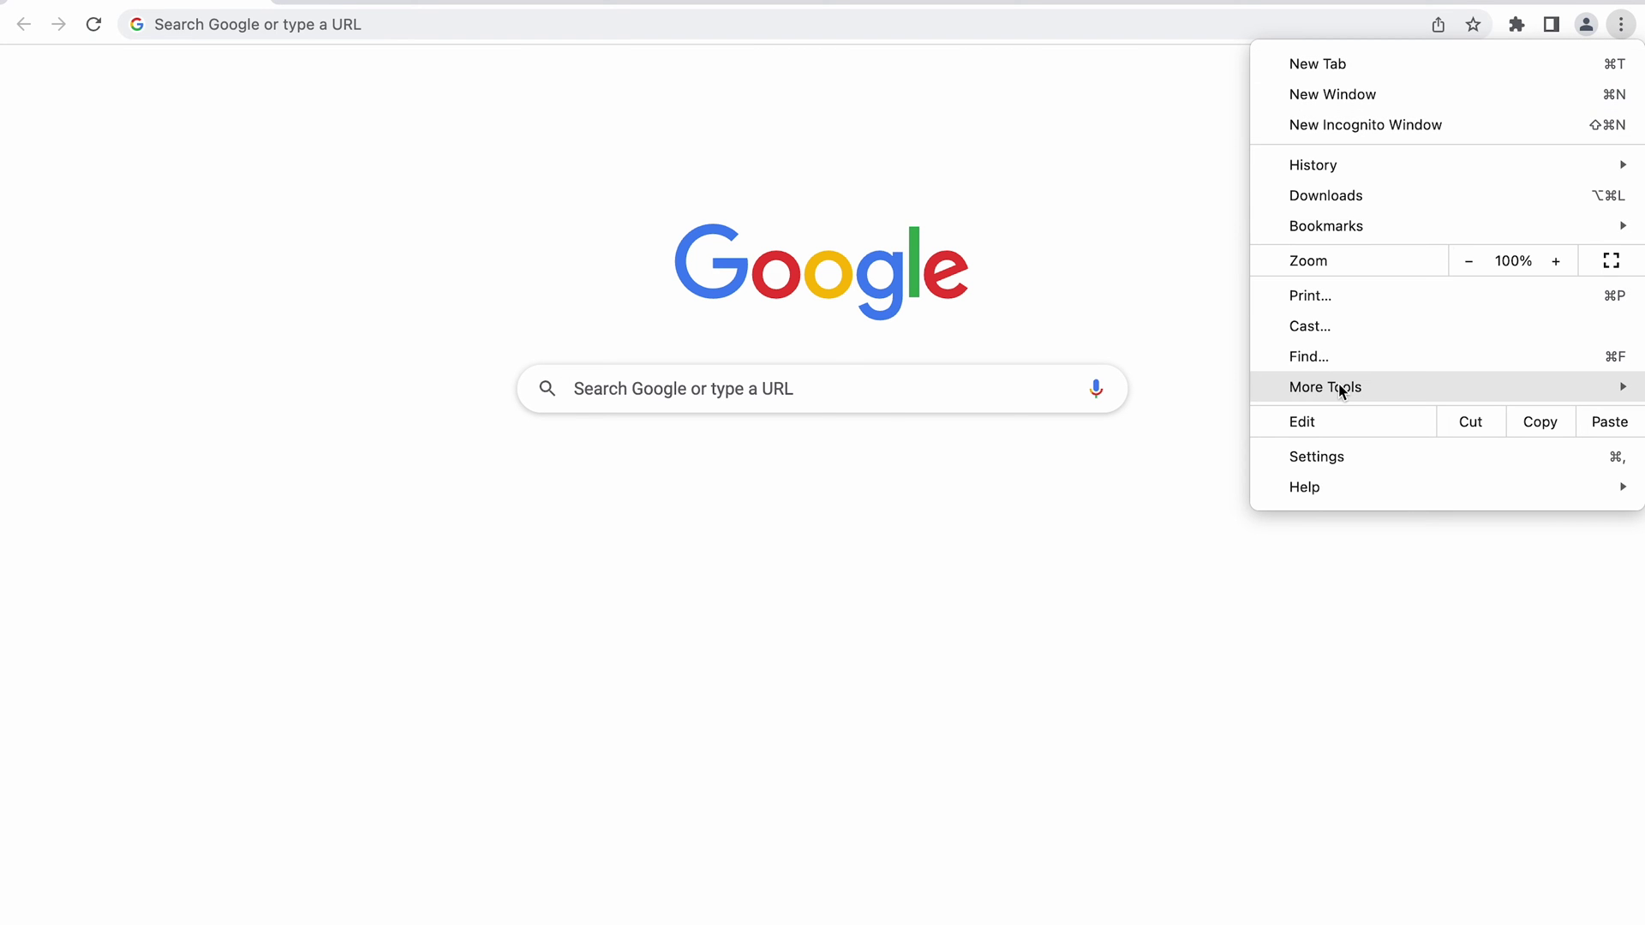
{"action": "mouse_move", "coordinate": [1341, 391]}
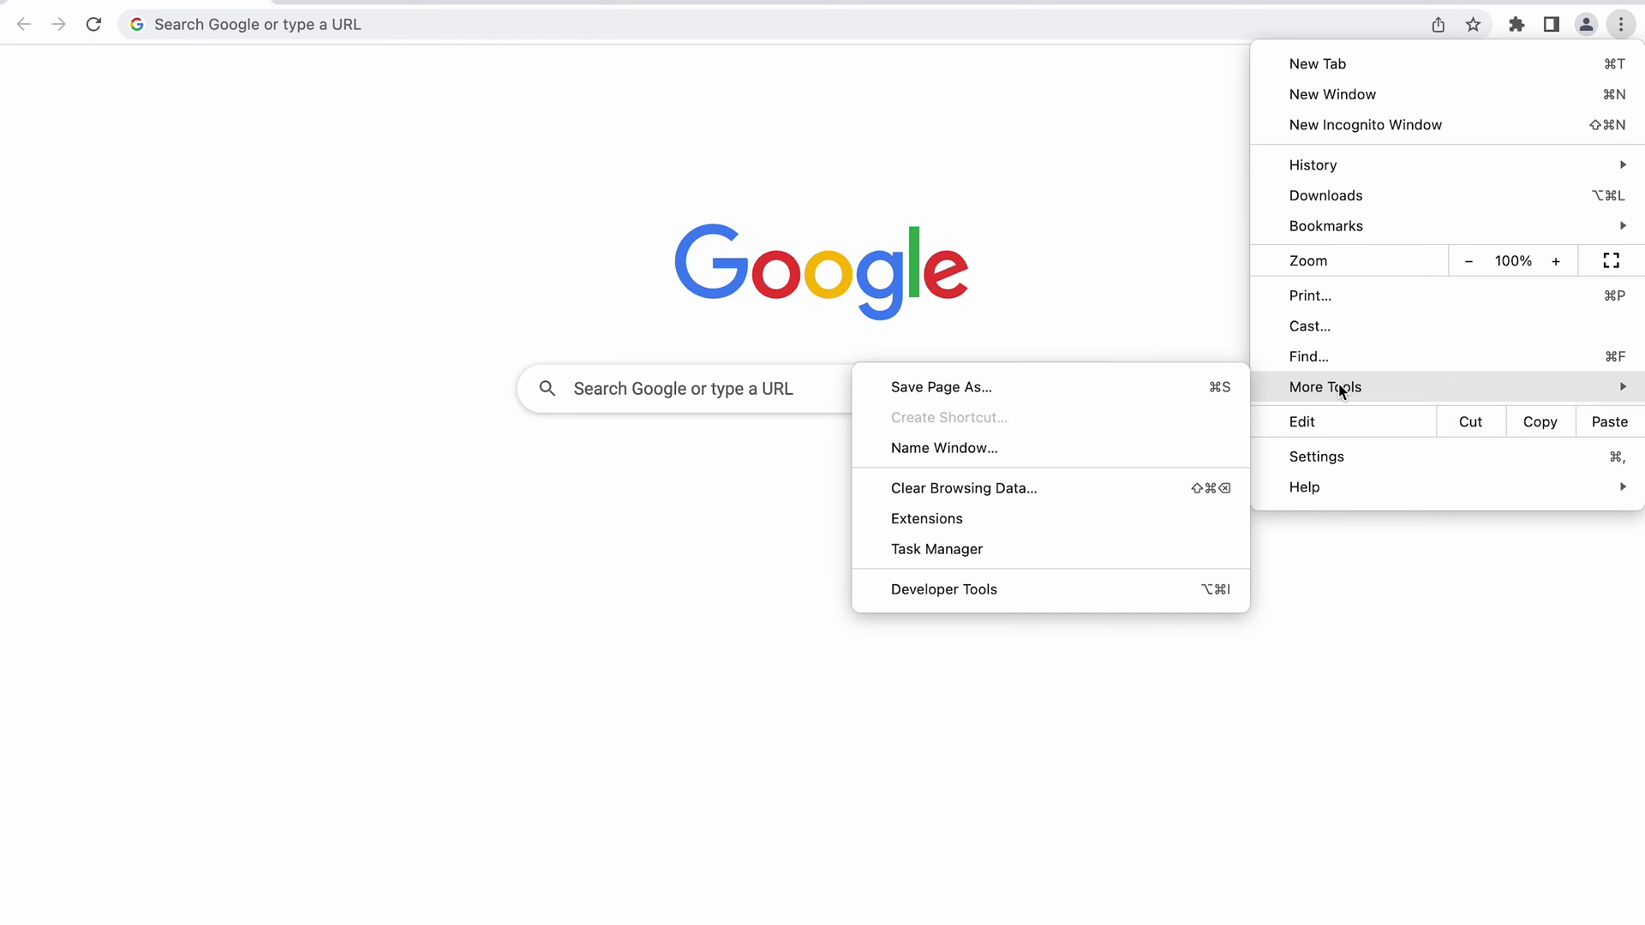
{"action": "left_click", "coordinate": [1001, 514]}
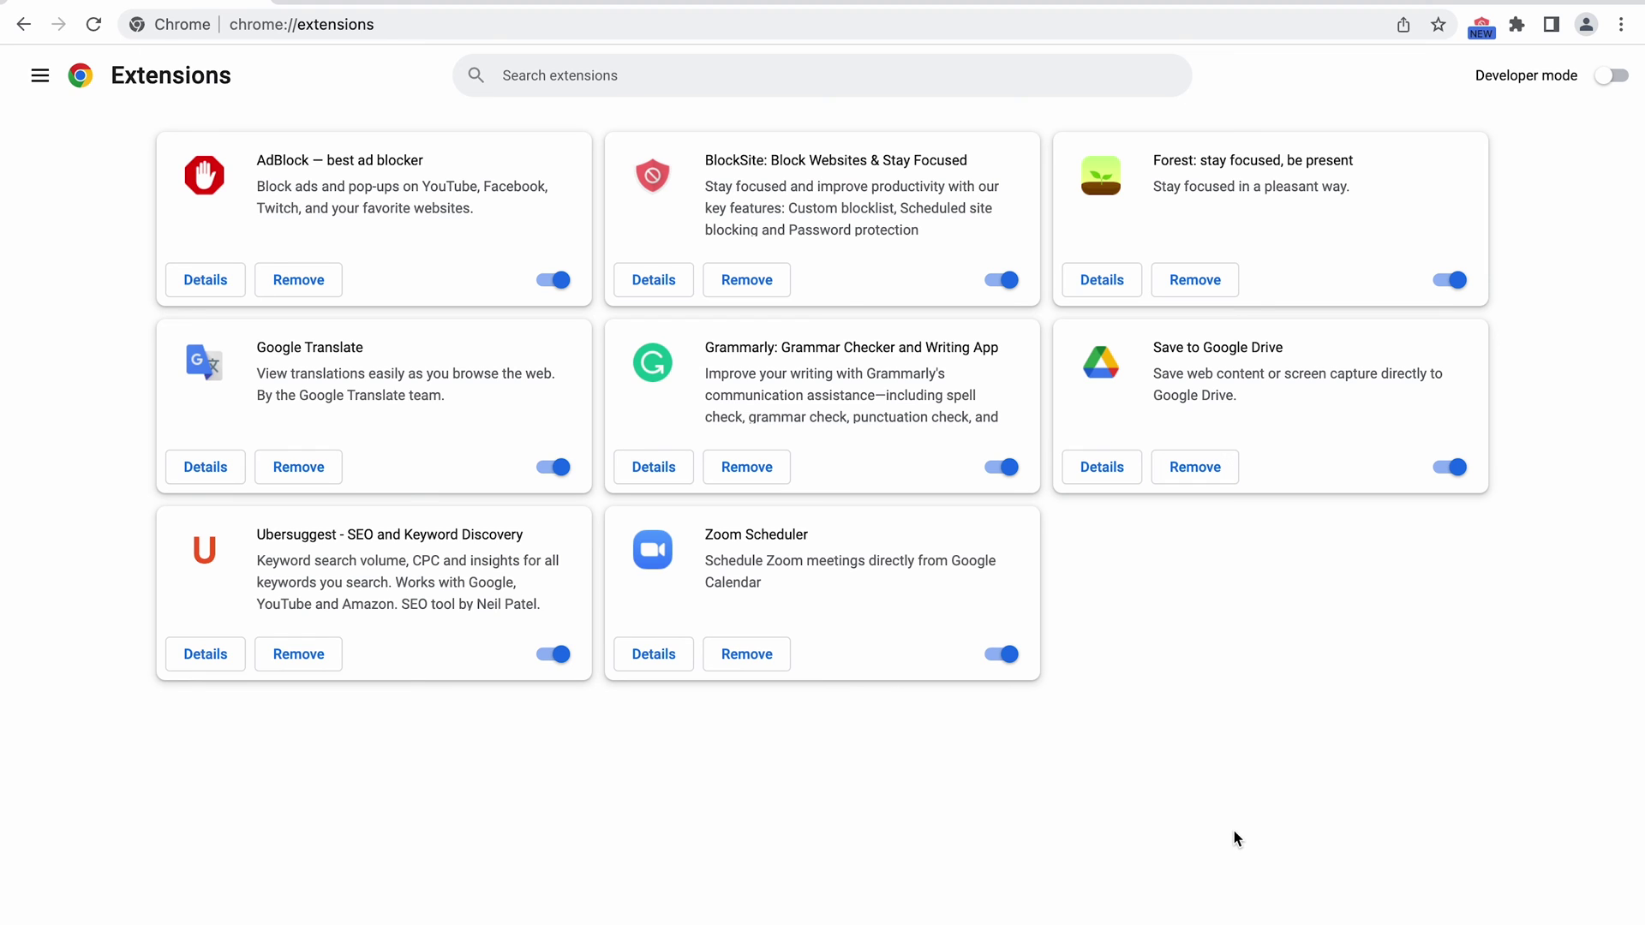
Disable AdBlock, BlockSite, Forest, Google Translate, Grammarly, Save to Google Drive, Ubersuggest and Zoom Scheduler.
{"action": "left_click", "coordinate": [555, 280]}
{"action": "left_click", "coordinate": [1005, 283]}
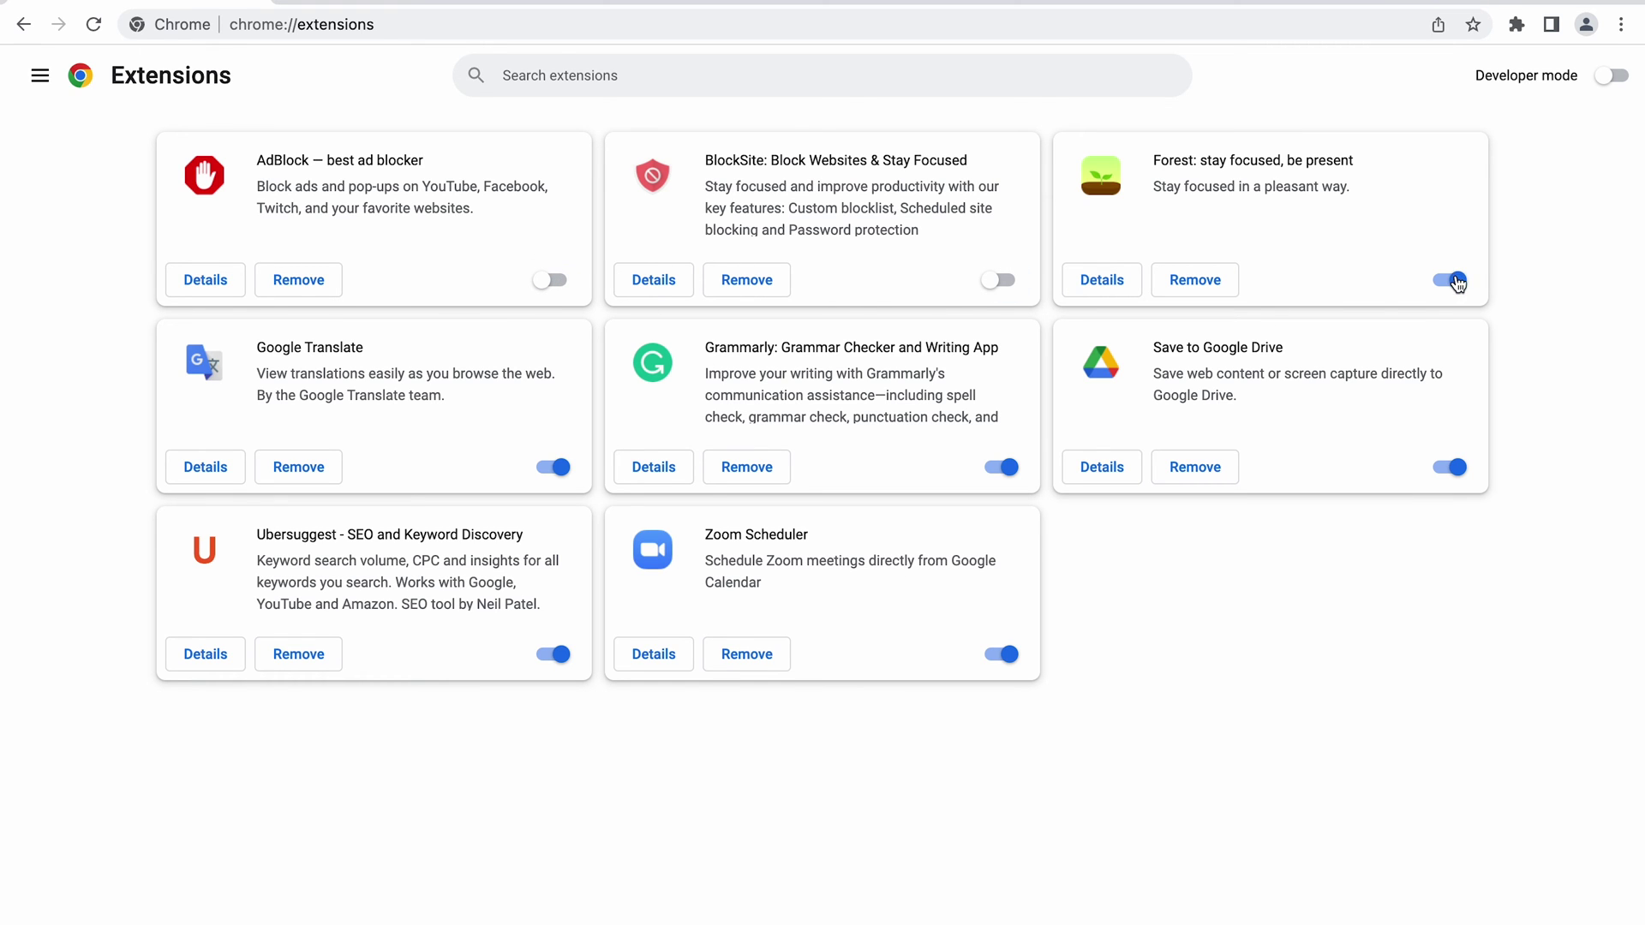
{"action": "left_click", "coordinate": [1453, 282]}
{"action": "left_click", "coordinate": [558, 468]}
{"action": "left_click", "coordinate": [1003, 469]}
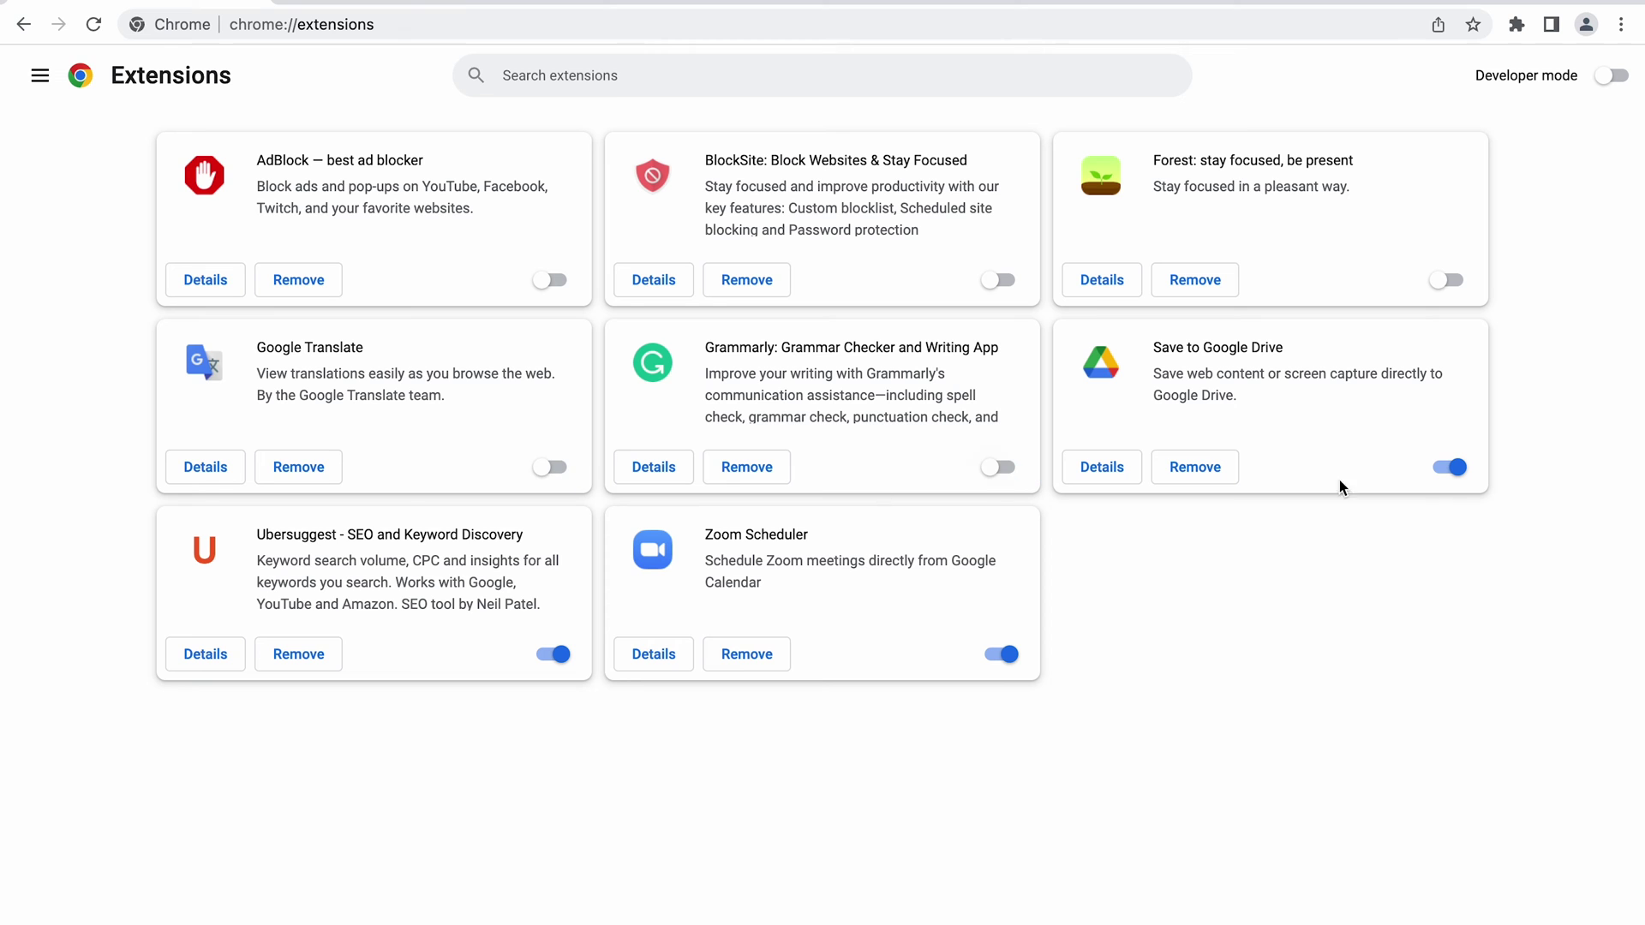
{"action": "left_click", "coordinate": [1457, 469]}
{"action": "left_click", "coordinate": [555, 653]}
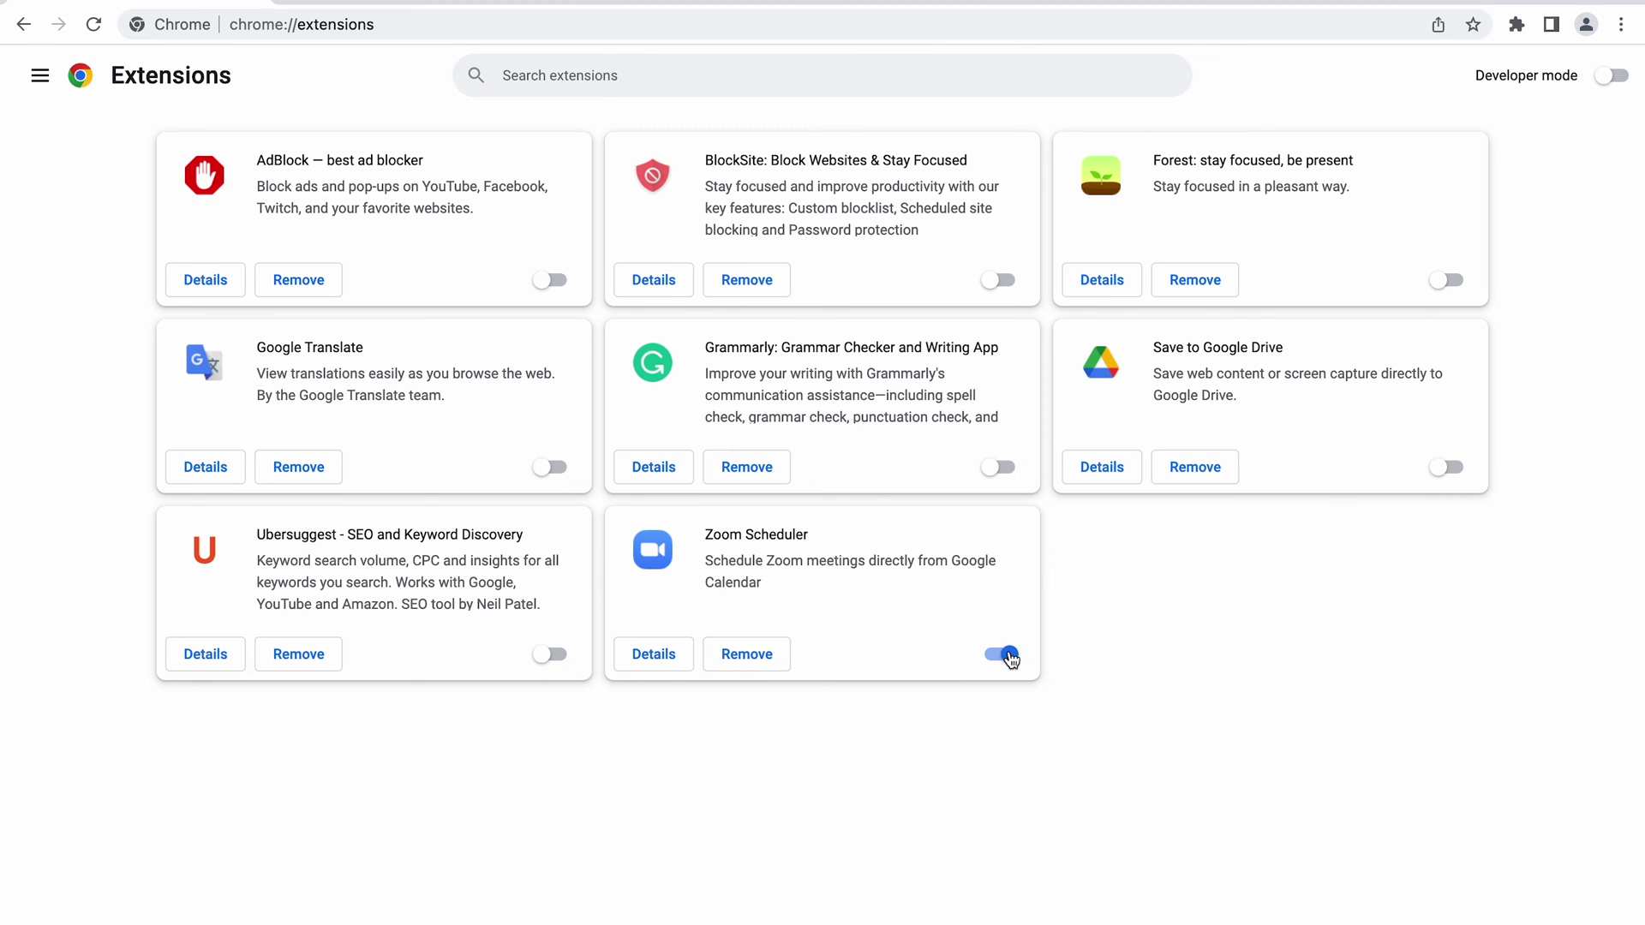
{"action": "left_click", "coordinate": [1007, 654]}
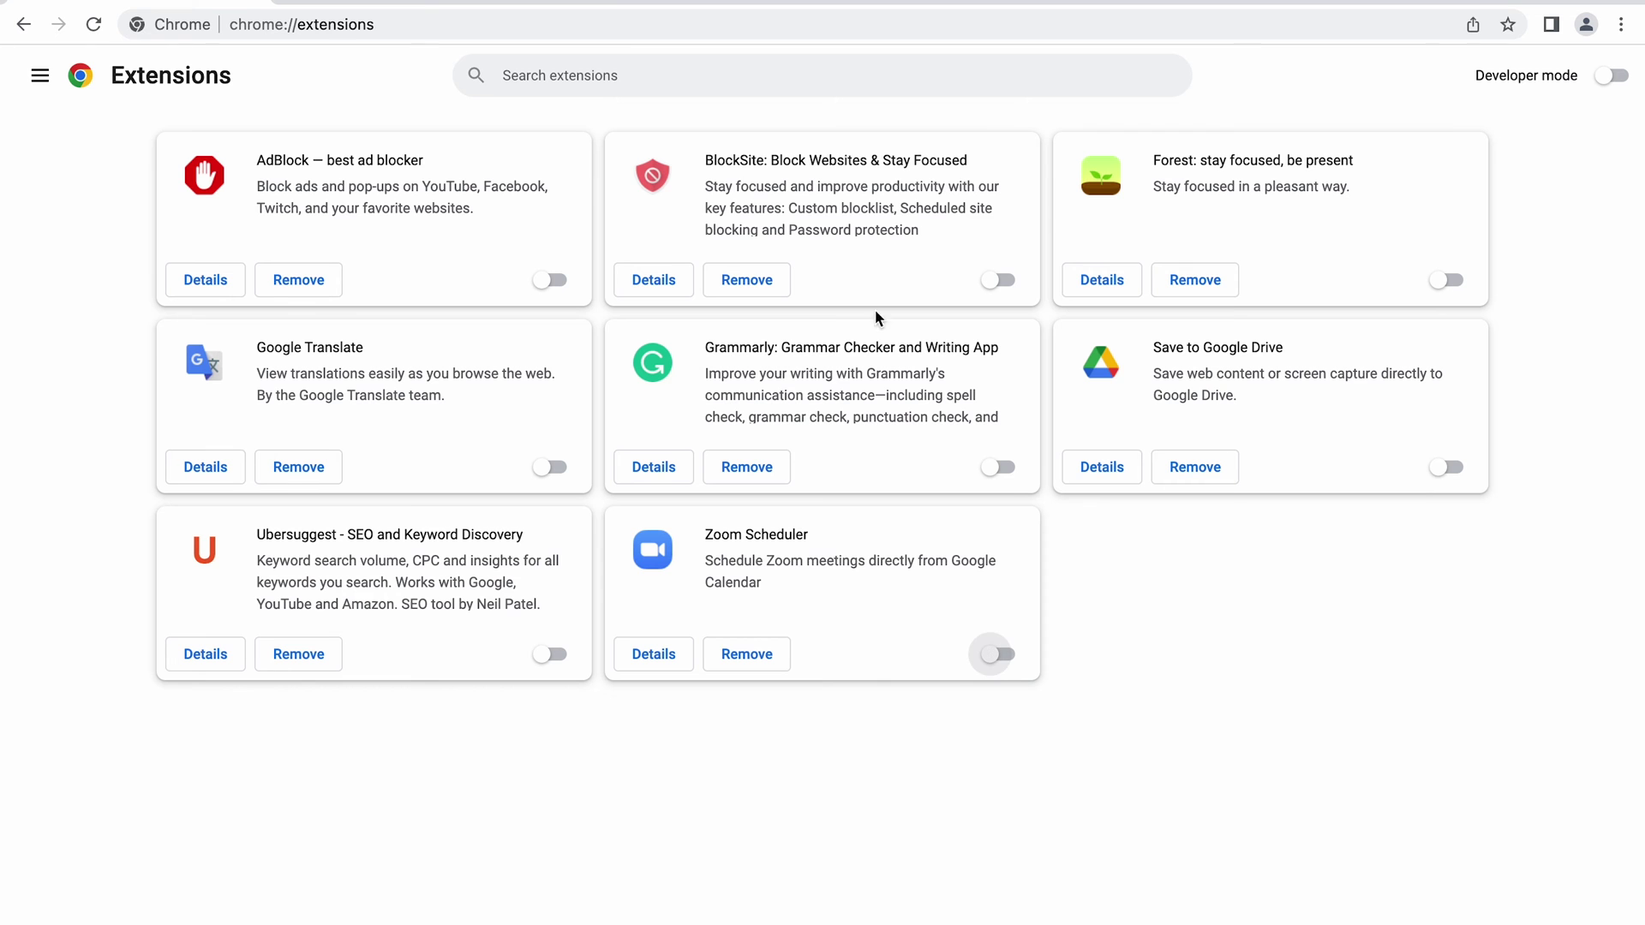
Turn the AdBlock extension back on and check the restaurant website tab.
{"action": "left_click", "coordinate": [551, 280]}
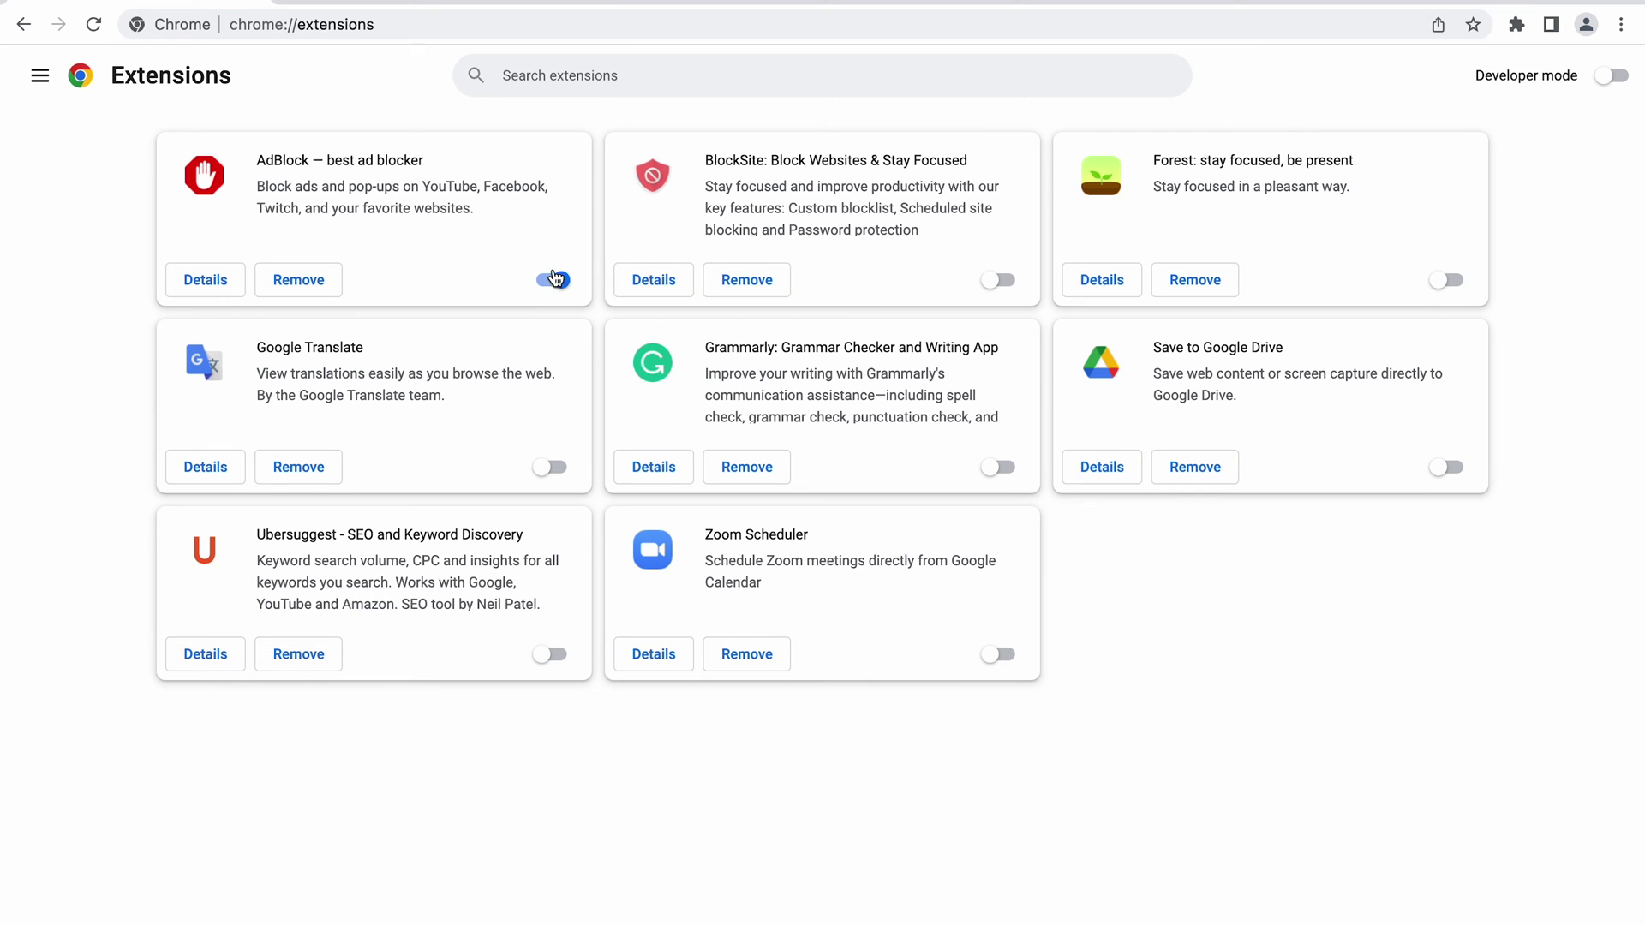
{"action": "left_click", "coordinate": [375, 2]}
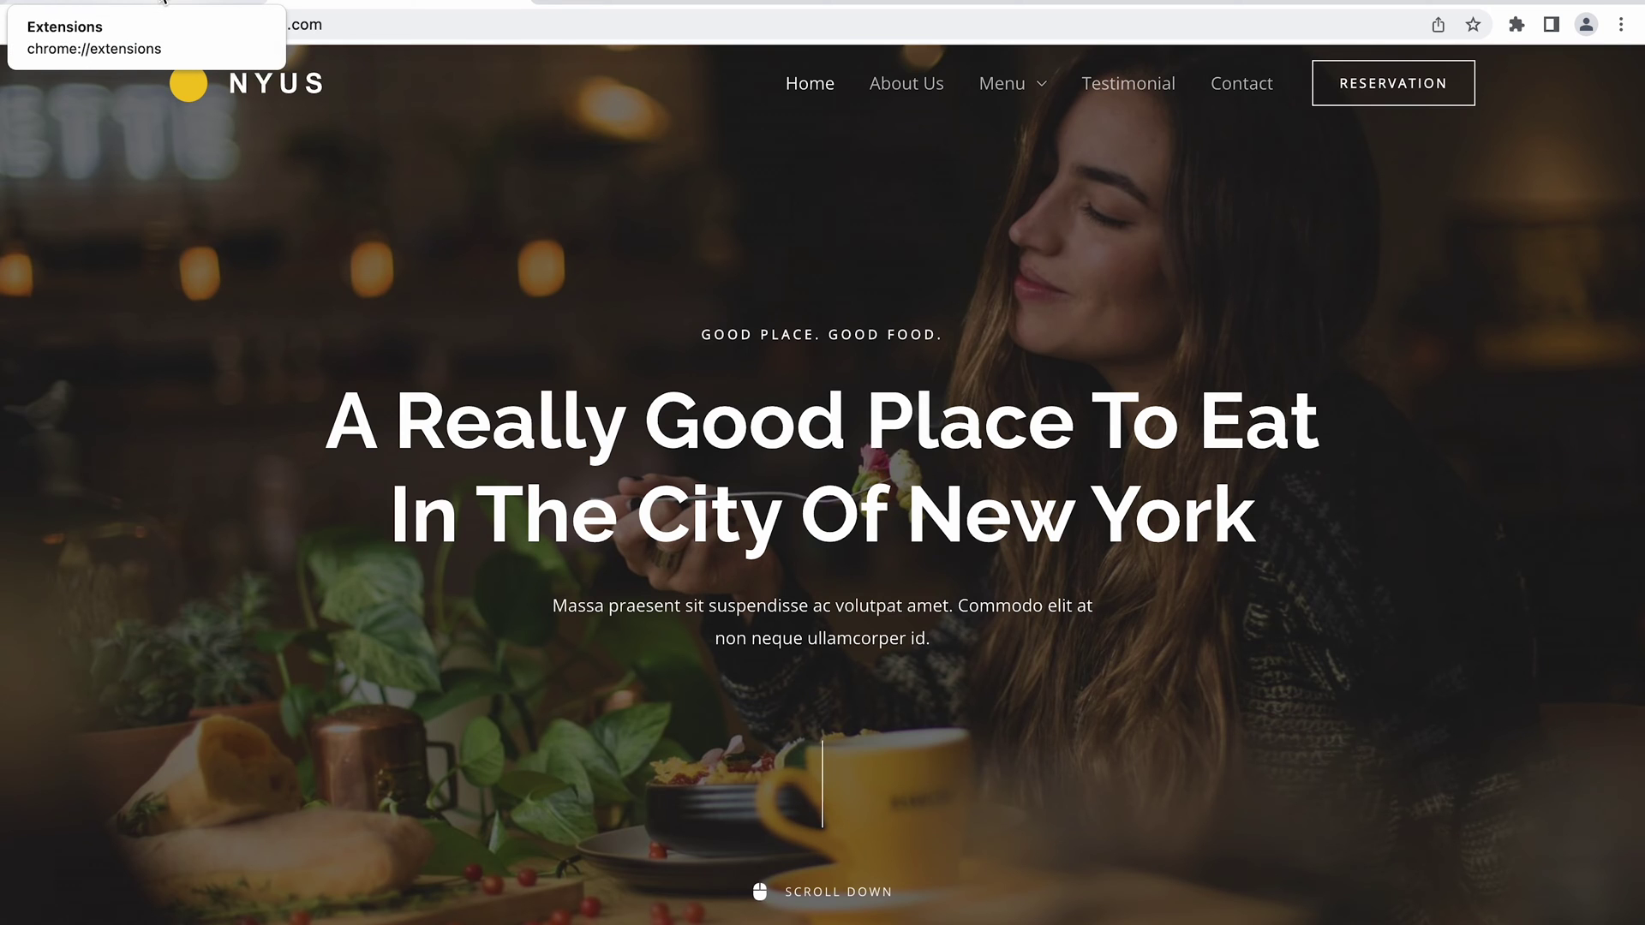
{"action": "left_click", "coordinate": [162, 2]}
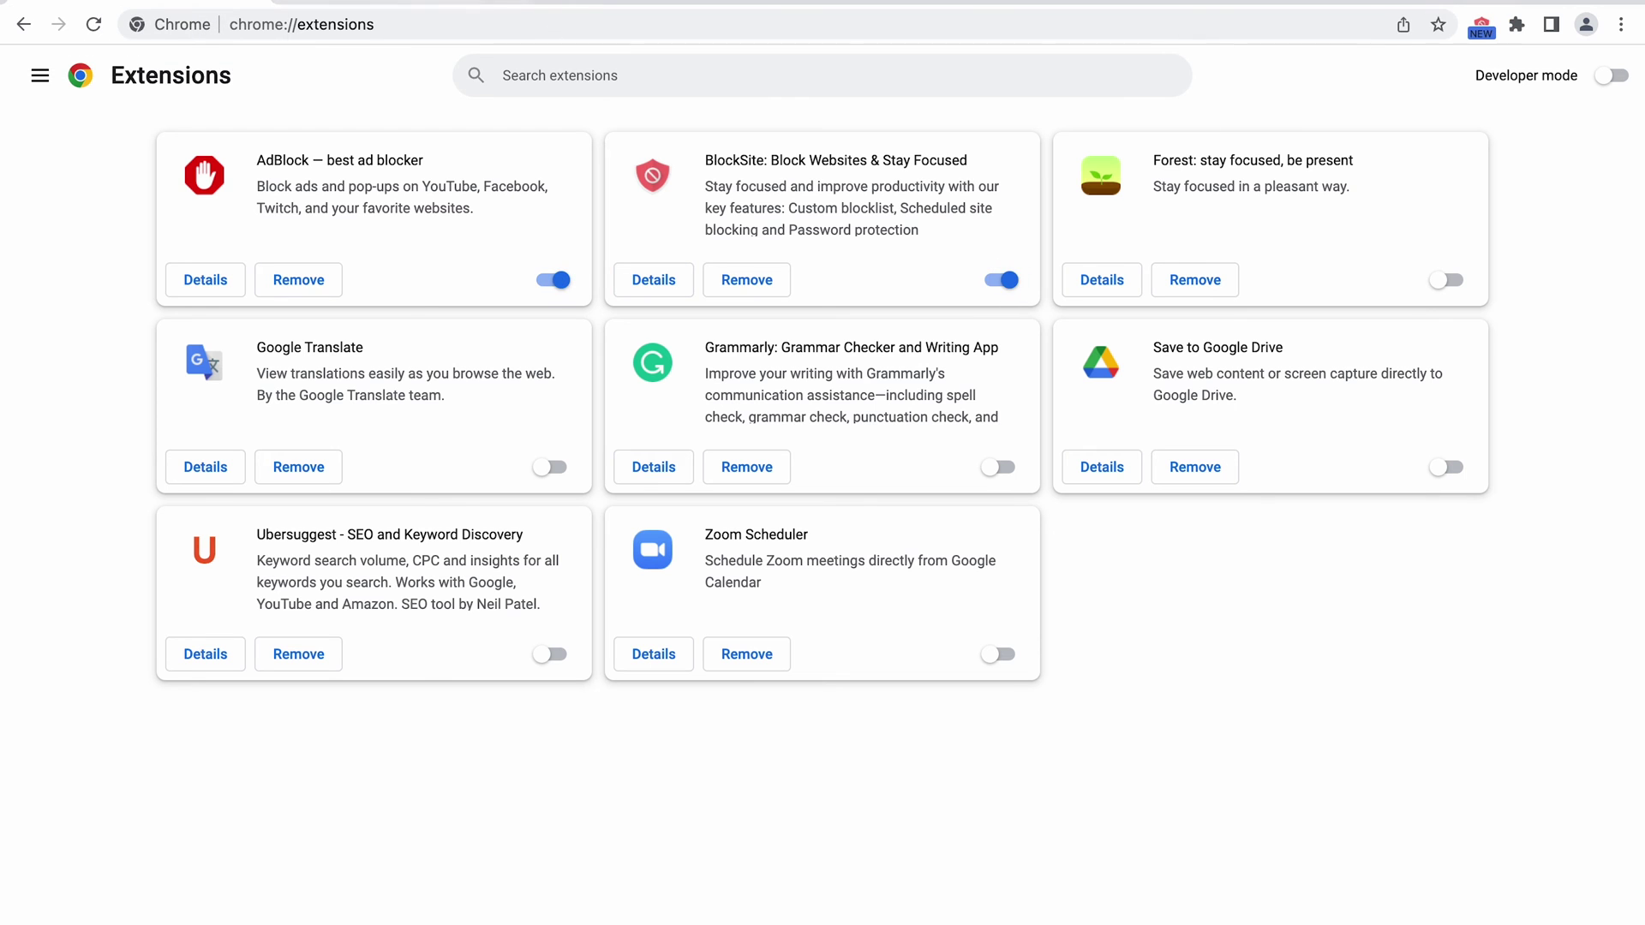
Uninstall the BlockSite: Block Websites & Stay Focused extension.
{"action": "left_click", "coordinate": [377, 2]}
{"action": "left_click", "coordinate": [163, 2]}
{"action": "left_click", "coordinate": [758, 276]}
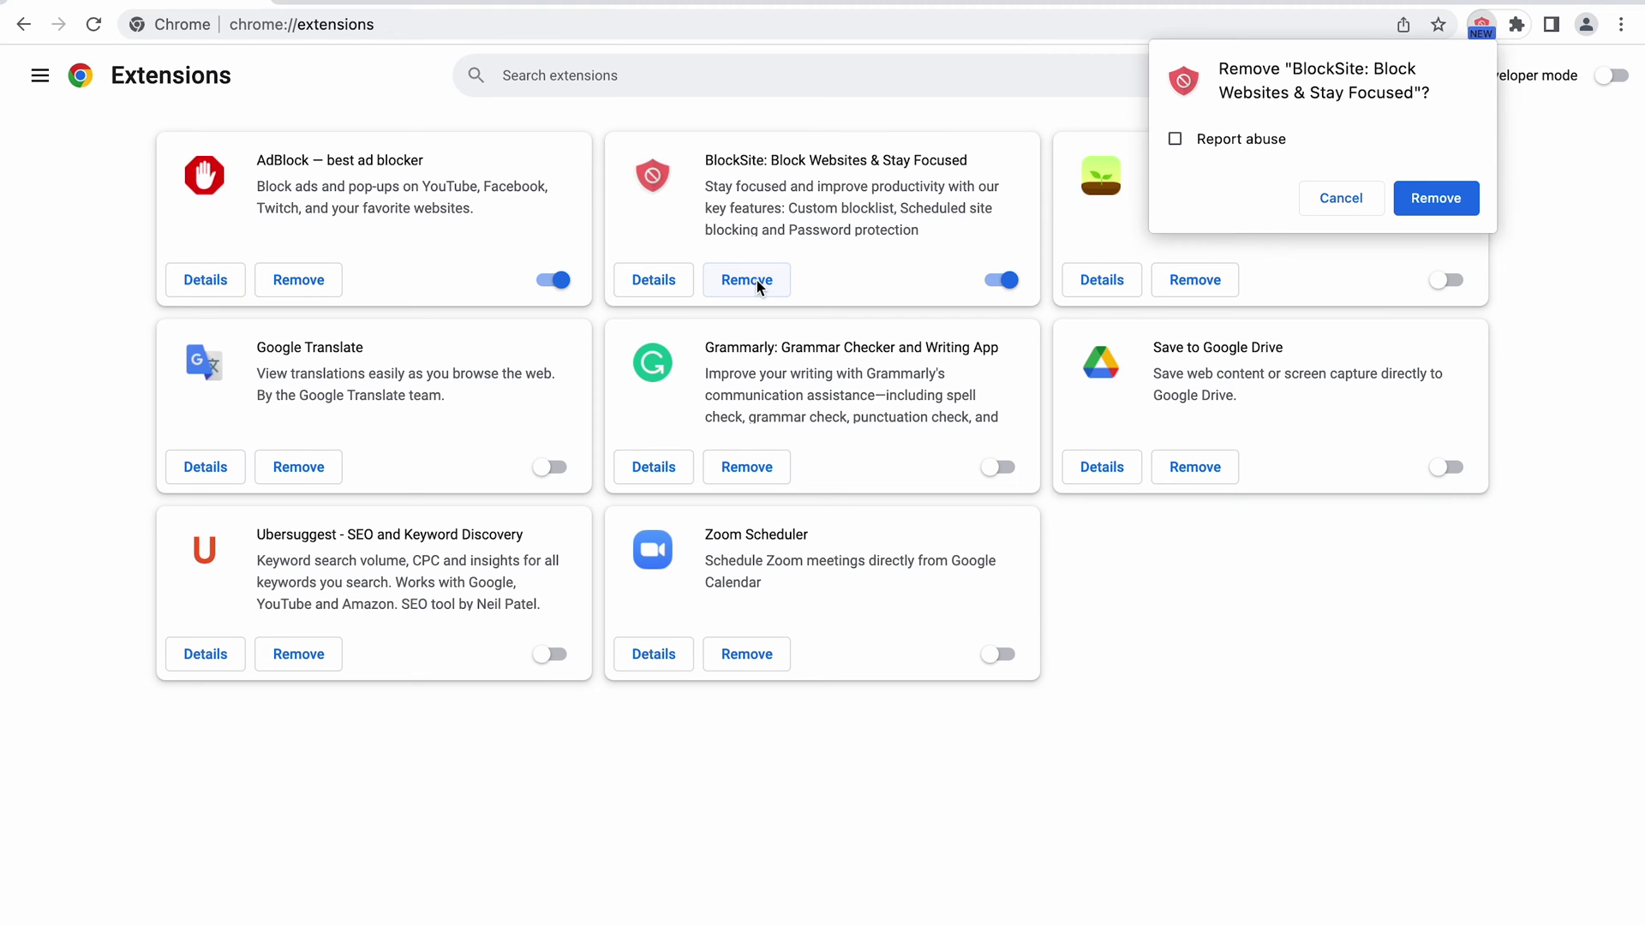
{"action": "left_click", "coordinate": [1434, 199]}
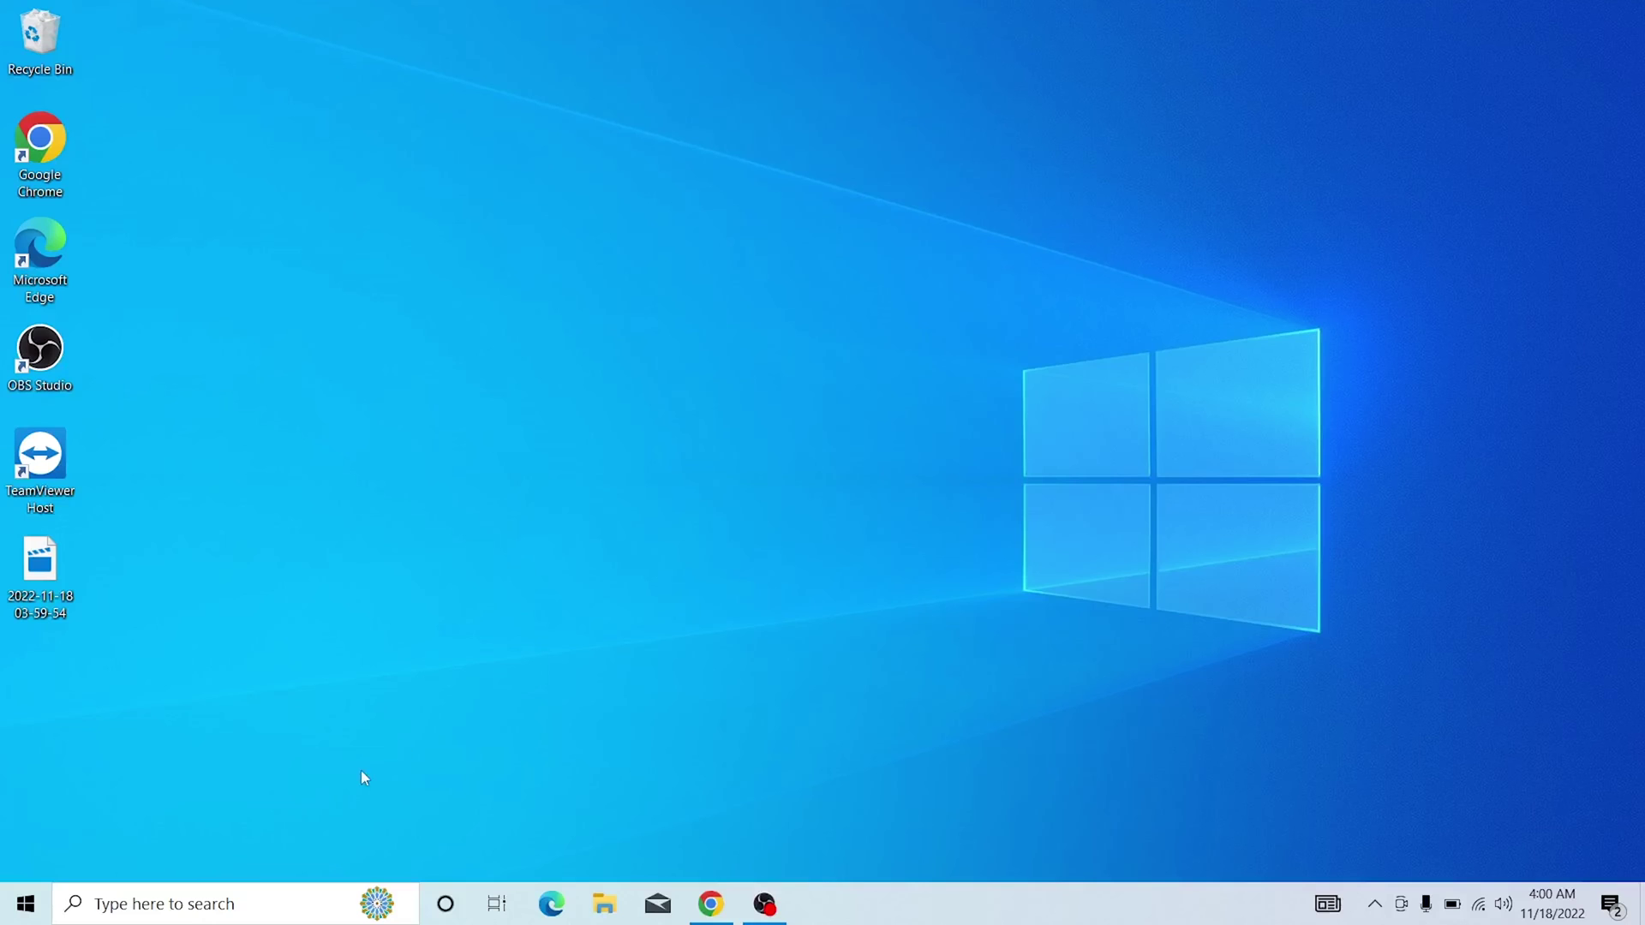
Run Command Prompt as administrator and execute ipconfig/flushdns.
{"action": "left_click", "coordinate": [9, 915]}
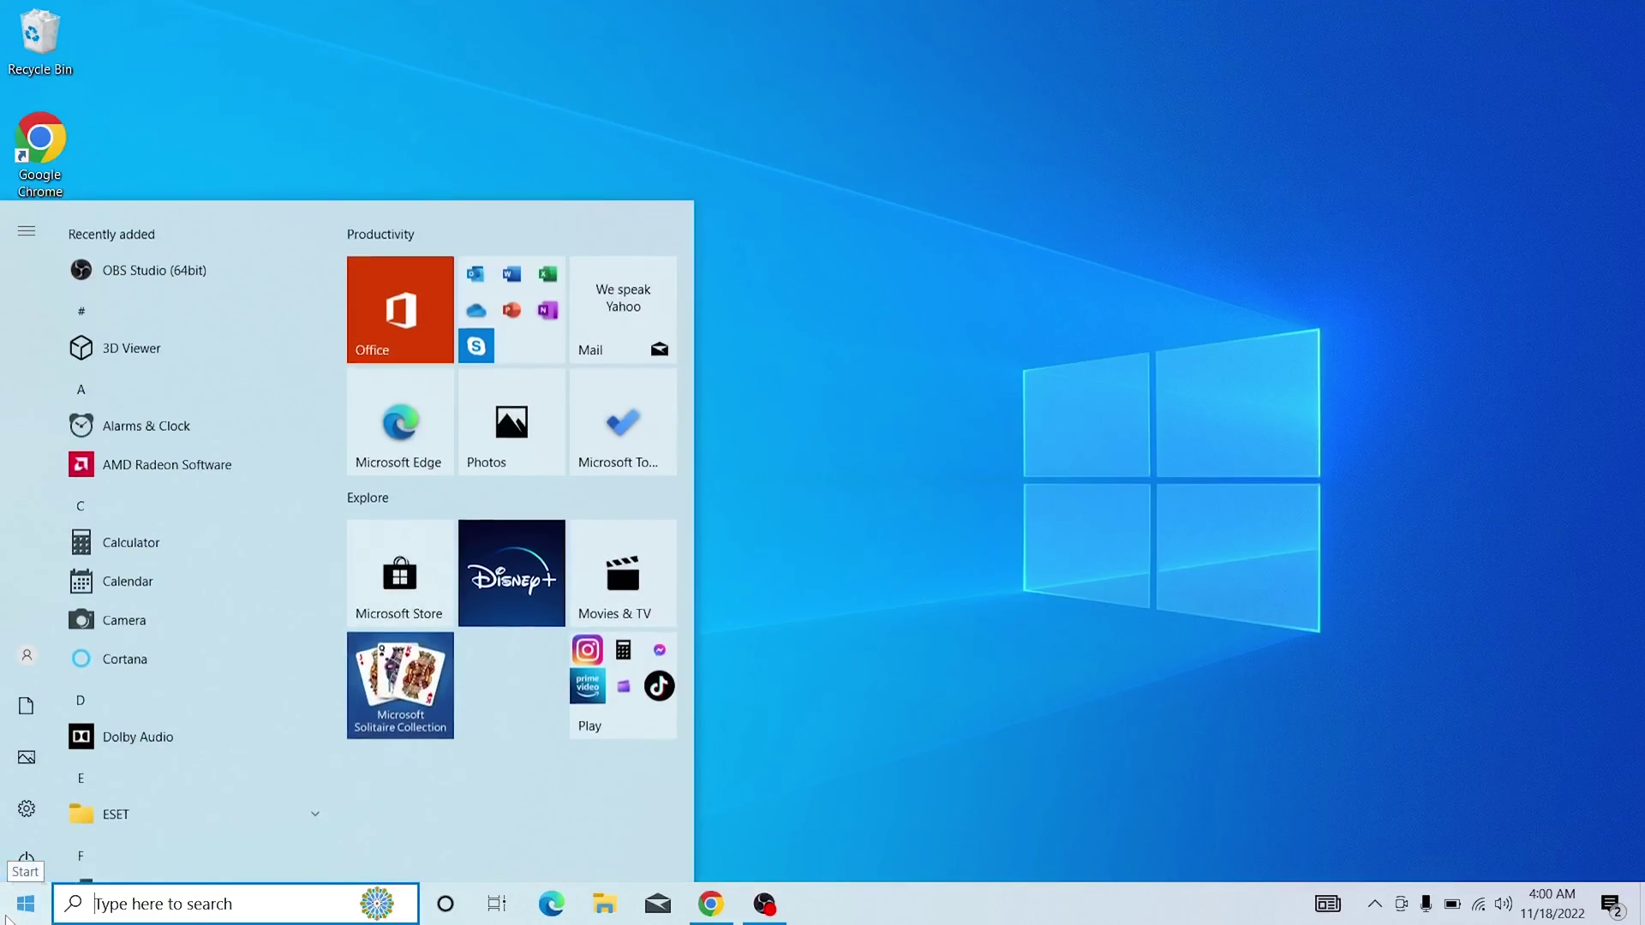
{"action": "type", "text": "cmd"}
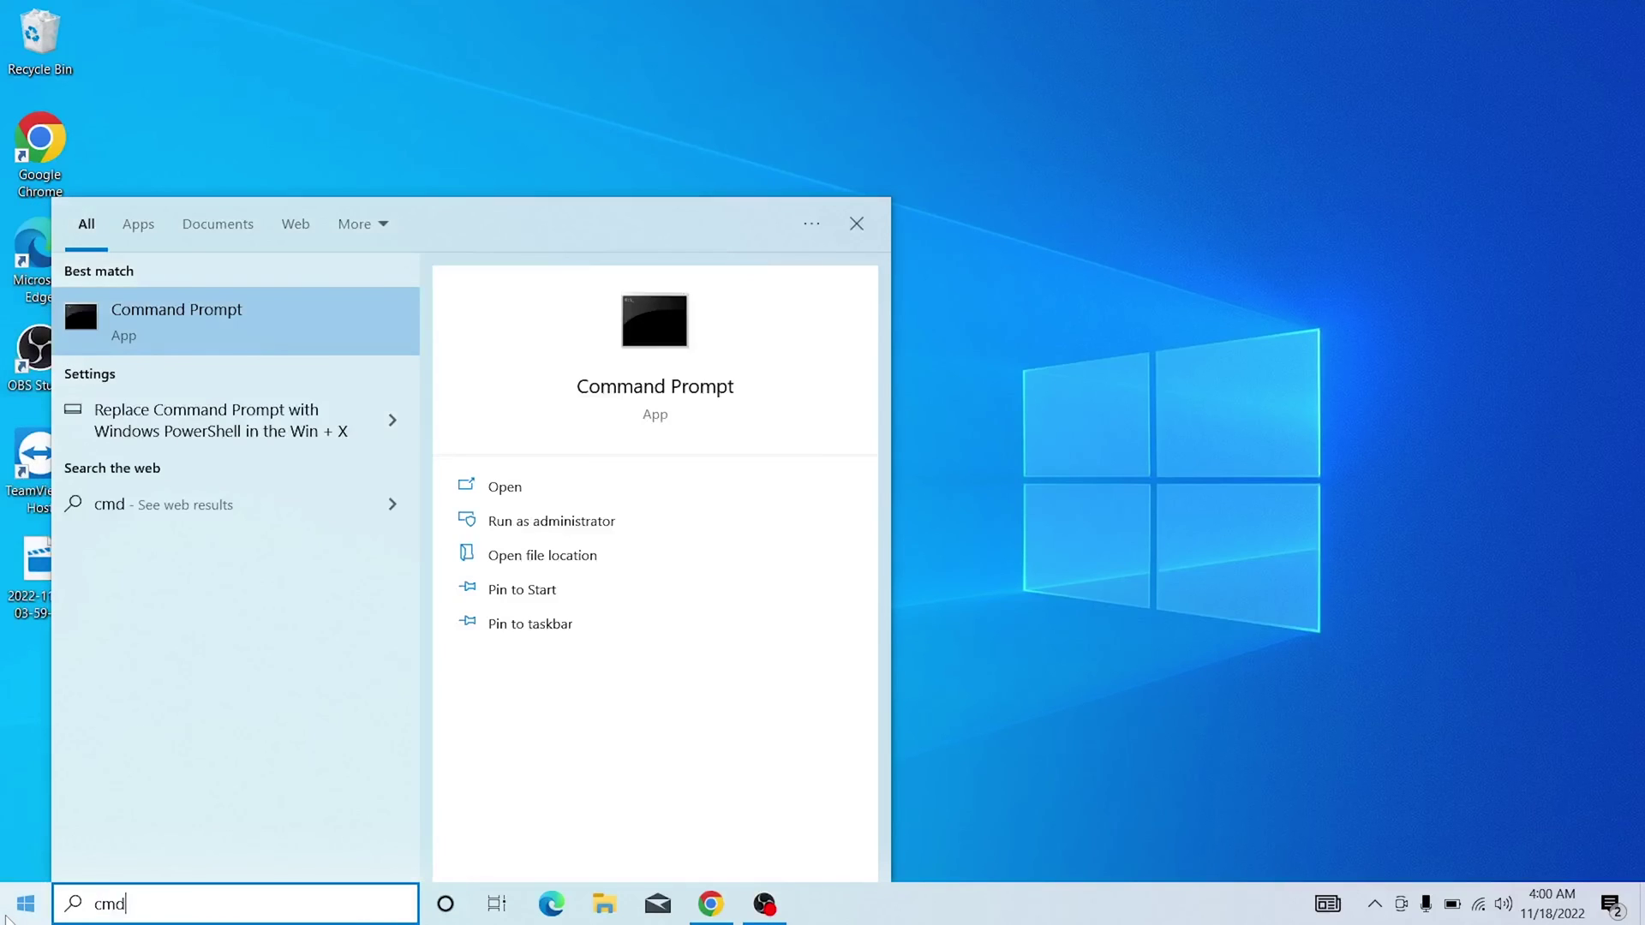
{"action": "left_click", "coordinate": [549, 520]}
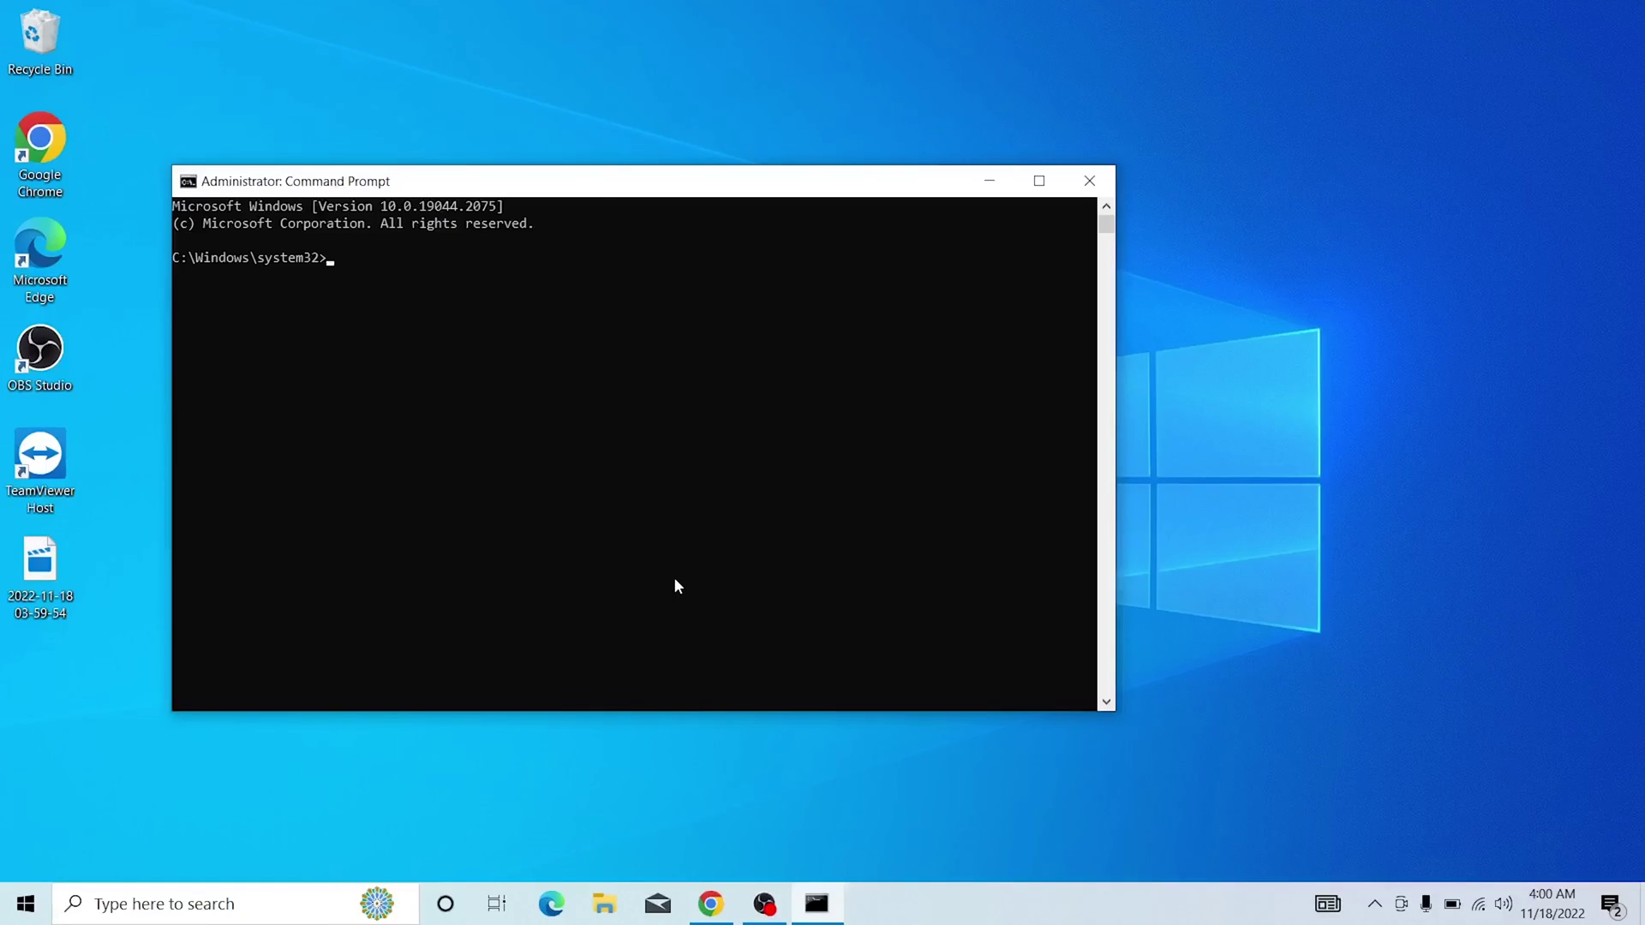
{"action": "type", "text": "ipconfig/flushdns"}
{"action": "key", "text": "Return"}
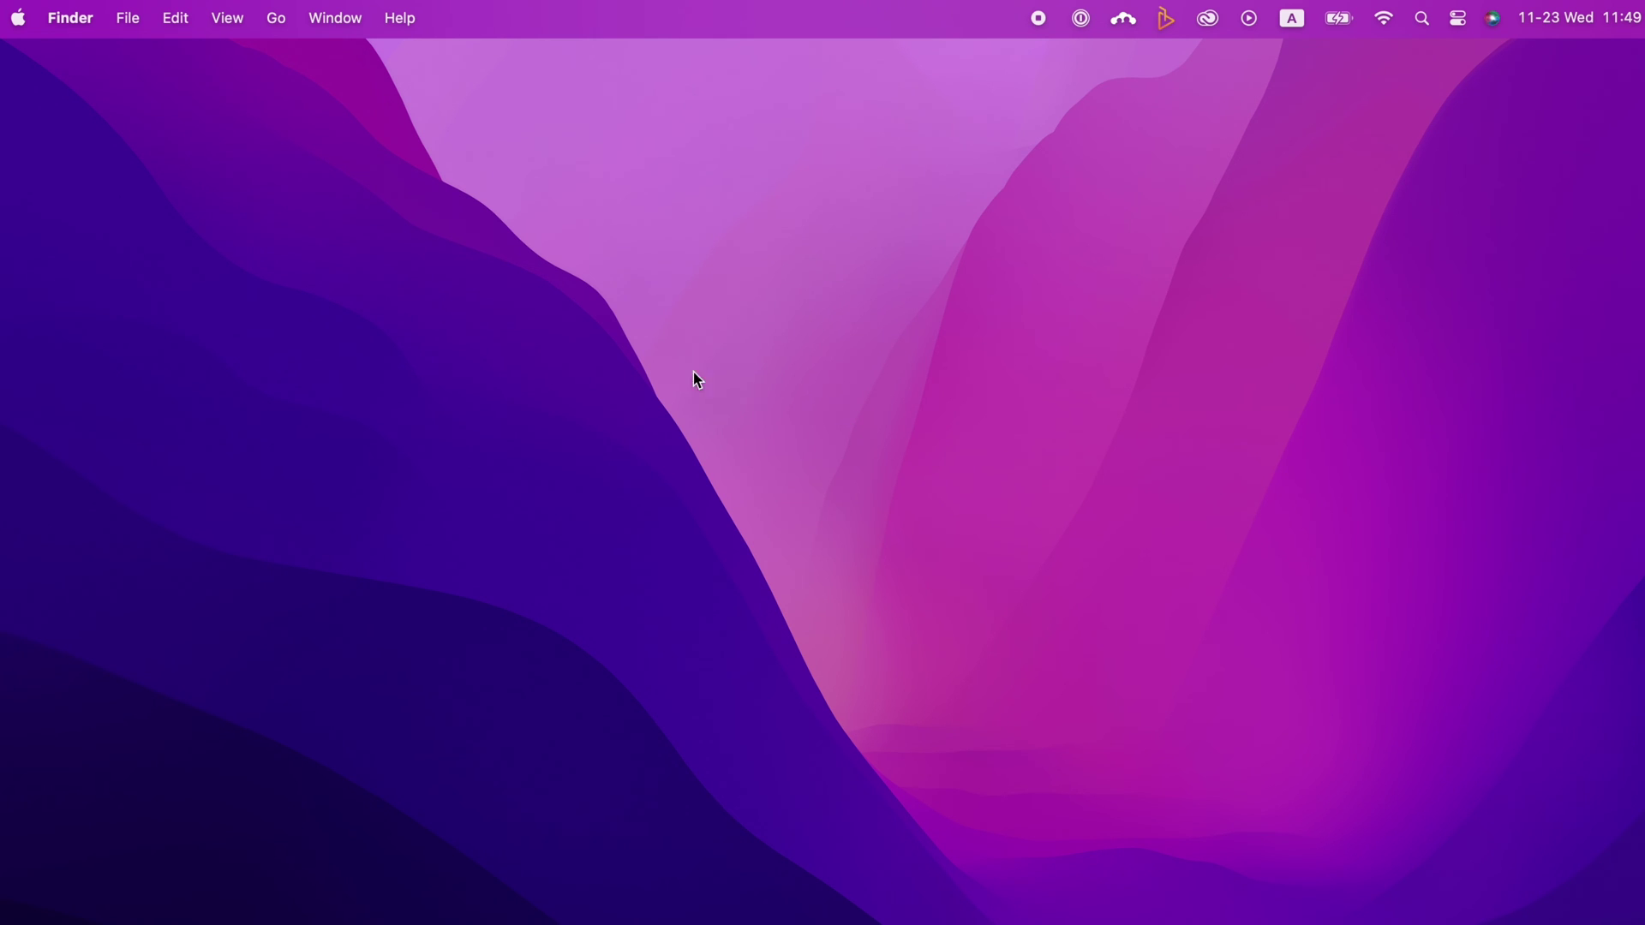
Check in About This Mac that the system is macOS 13.0.1 (22A400), then close it.
{"action": "left_click", "coordinate": [19, 19]}
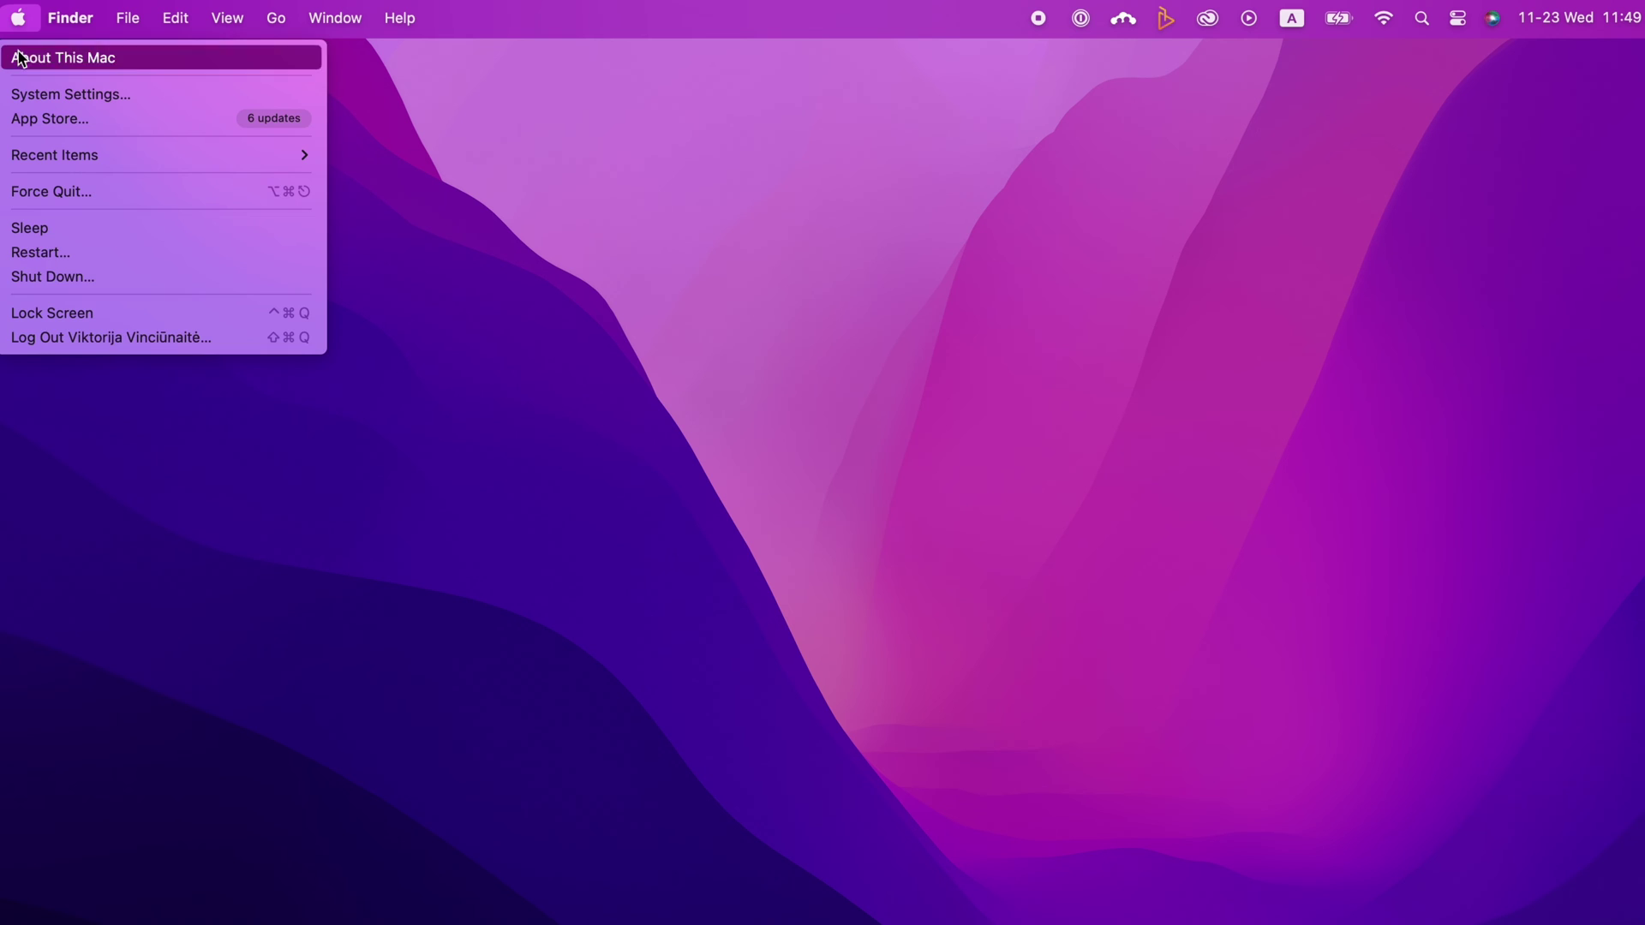
{"action": "left_click", "coordinate": [22, 58]}
{"action": "left_click", "coordinate": [817, 542]}
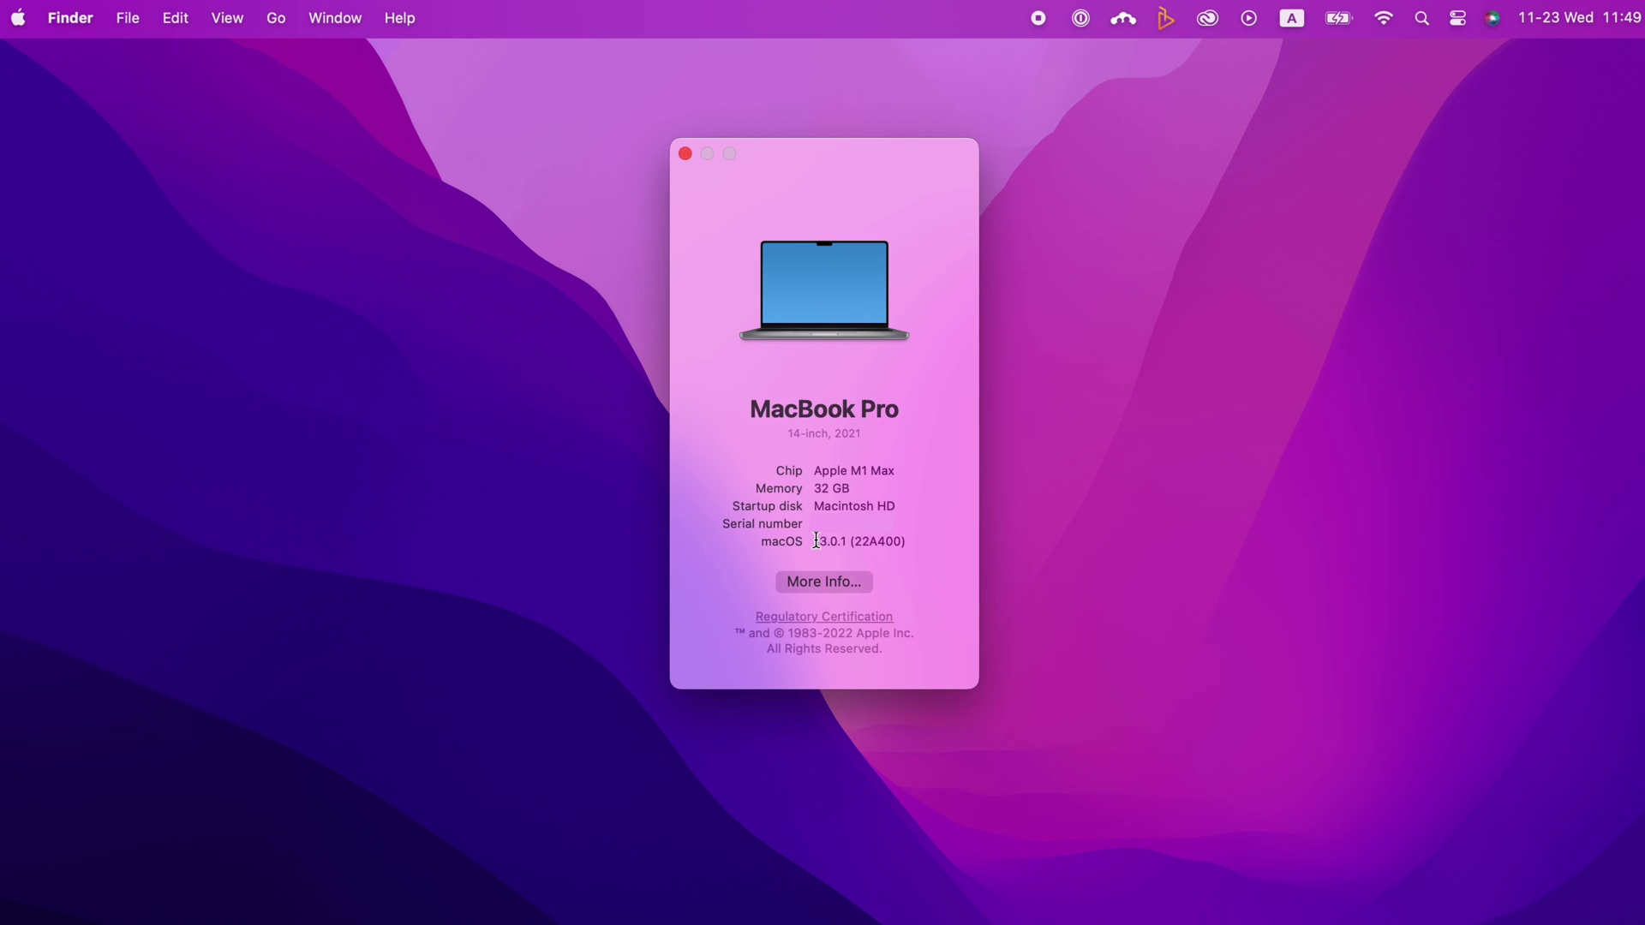
{"action": "left_click_drag", "start_coordinate": [817, 542], "coordinate": [926, 549]}
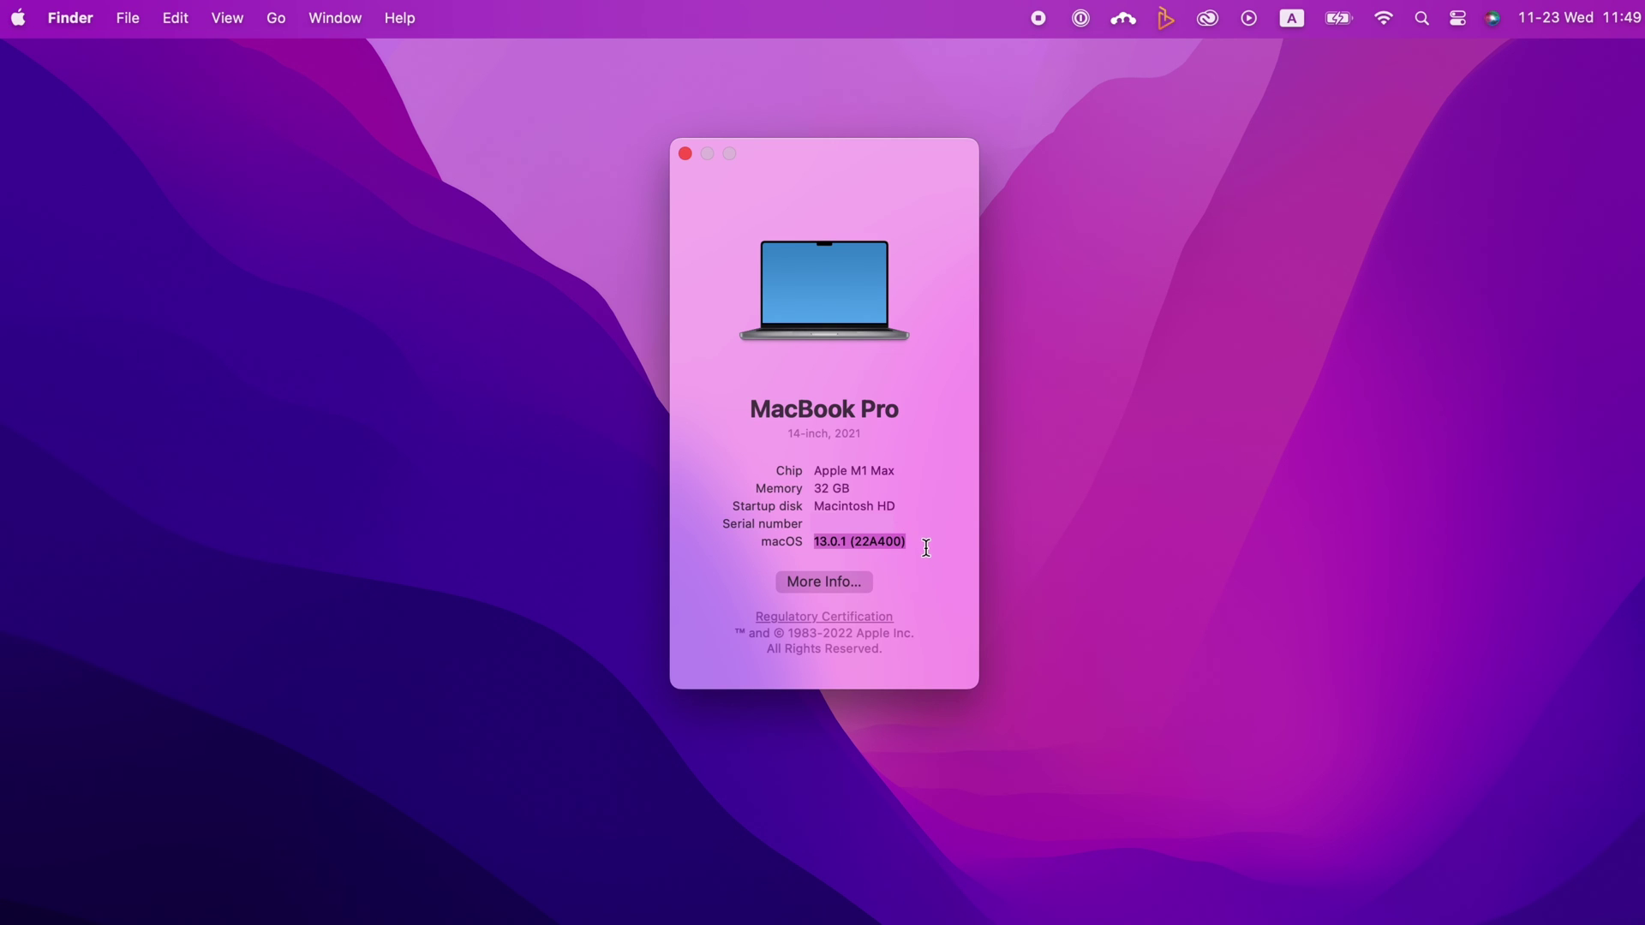
{"action": "left_click", "coordinate": [686, 154]}
Launch Terminal by searching 'termi' in Launchpad.
{"action": "key", "text": "F4"}
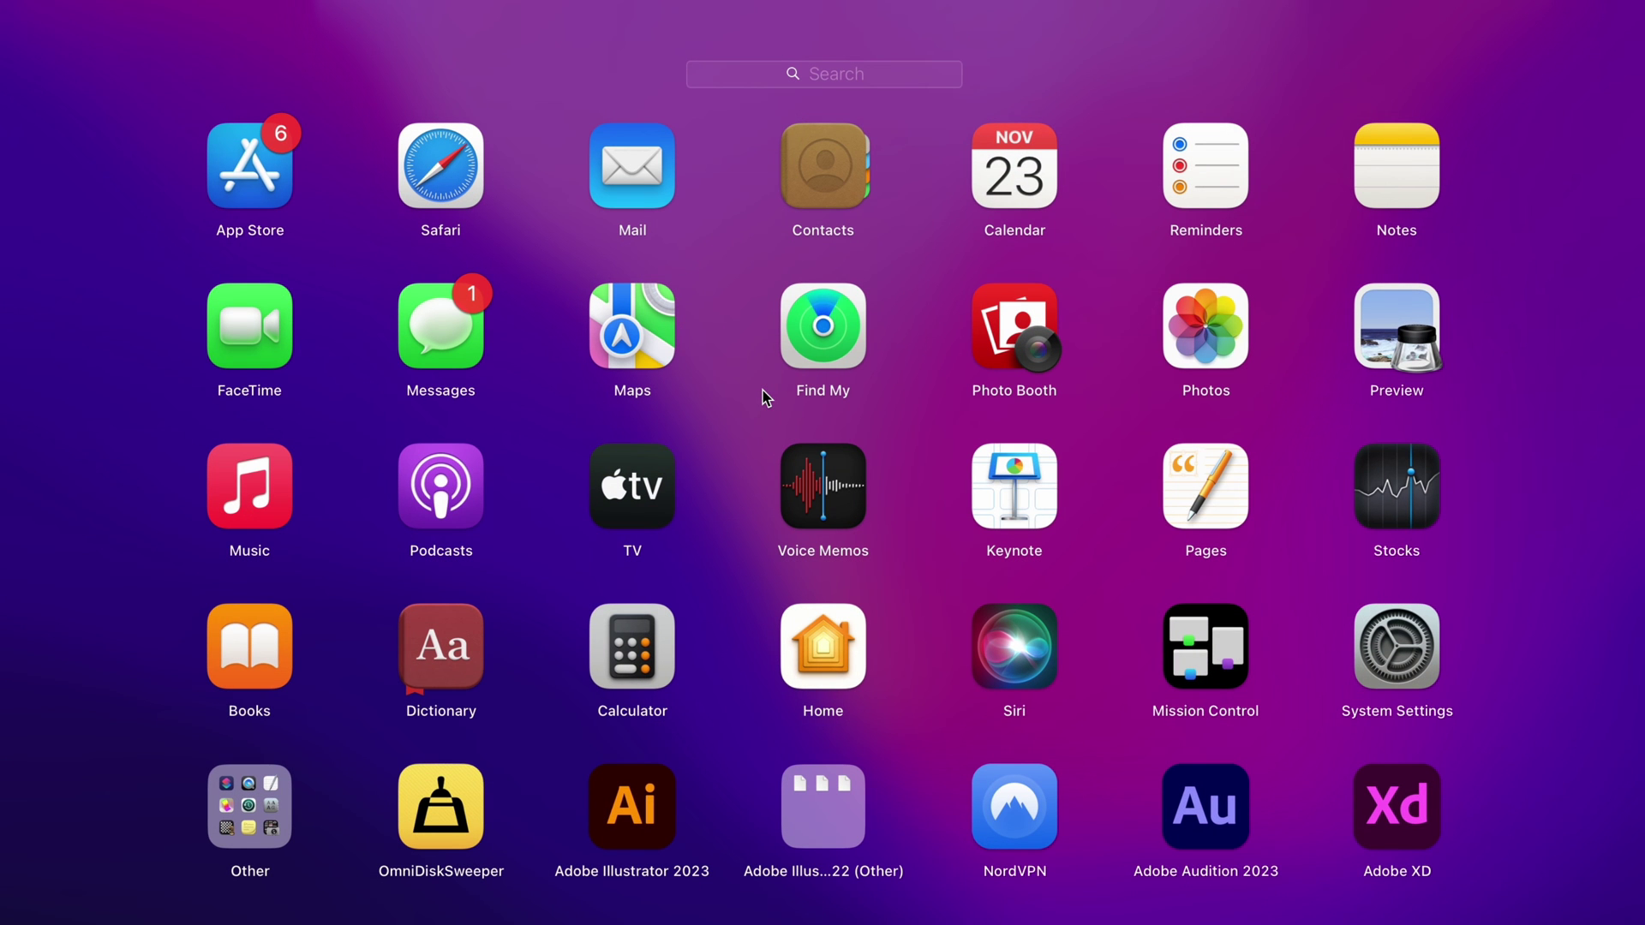
{"action": "type", "text": "termi"}
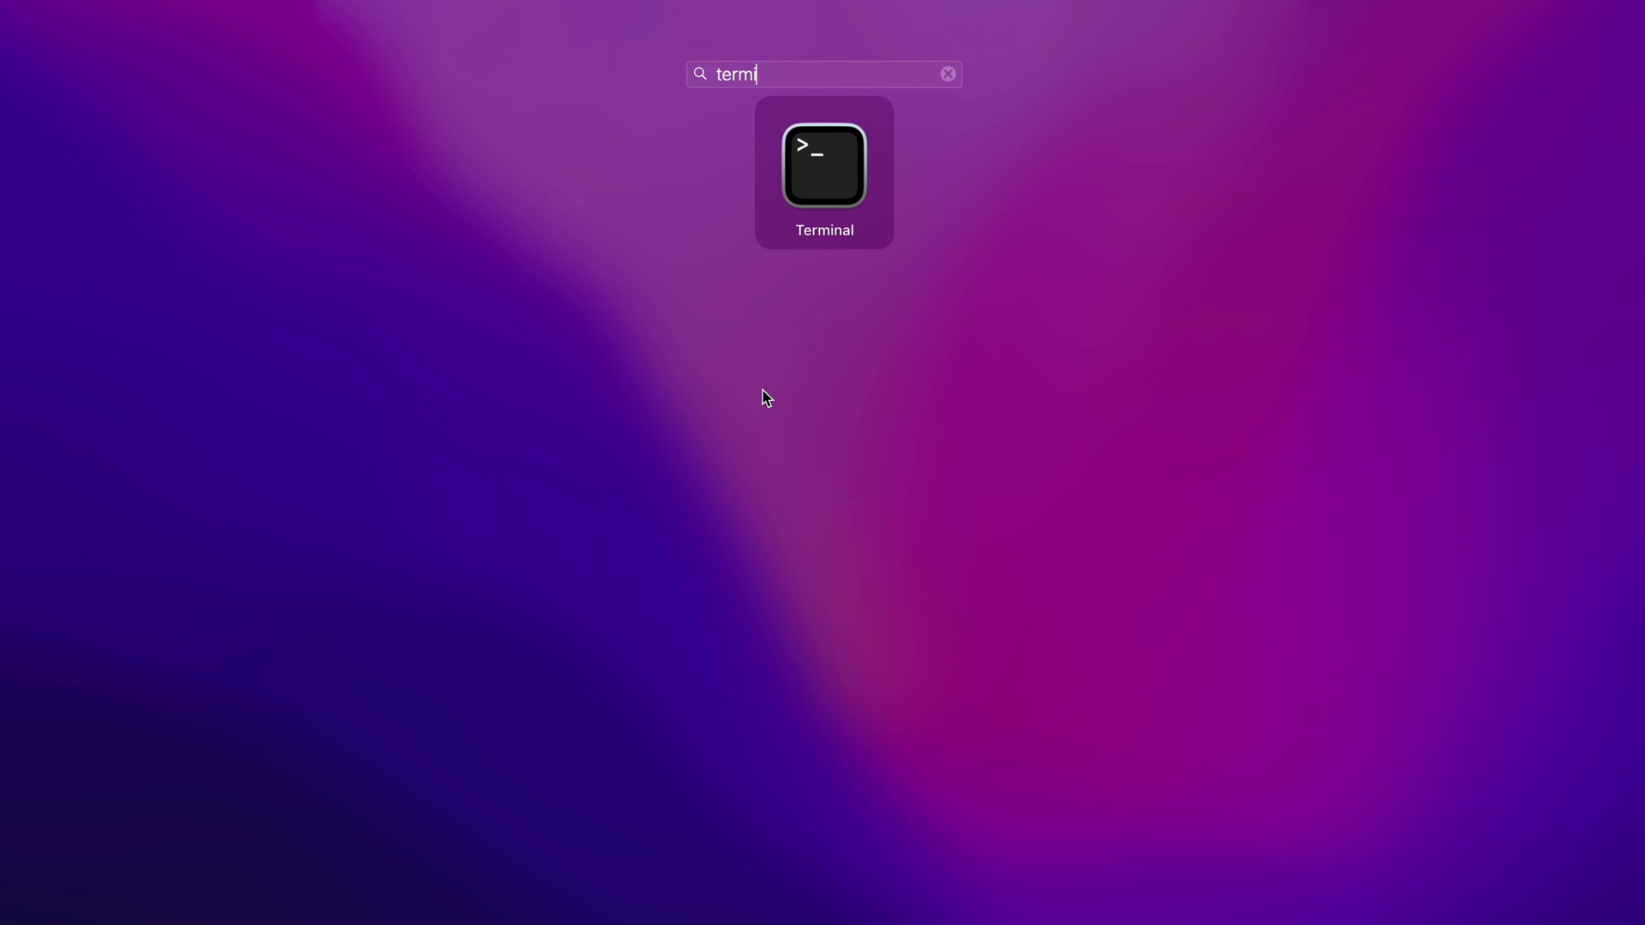
{"action": "left_click", "coordinate": [825, 176]}
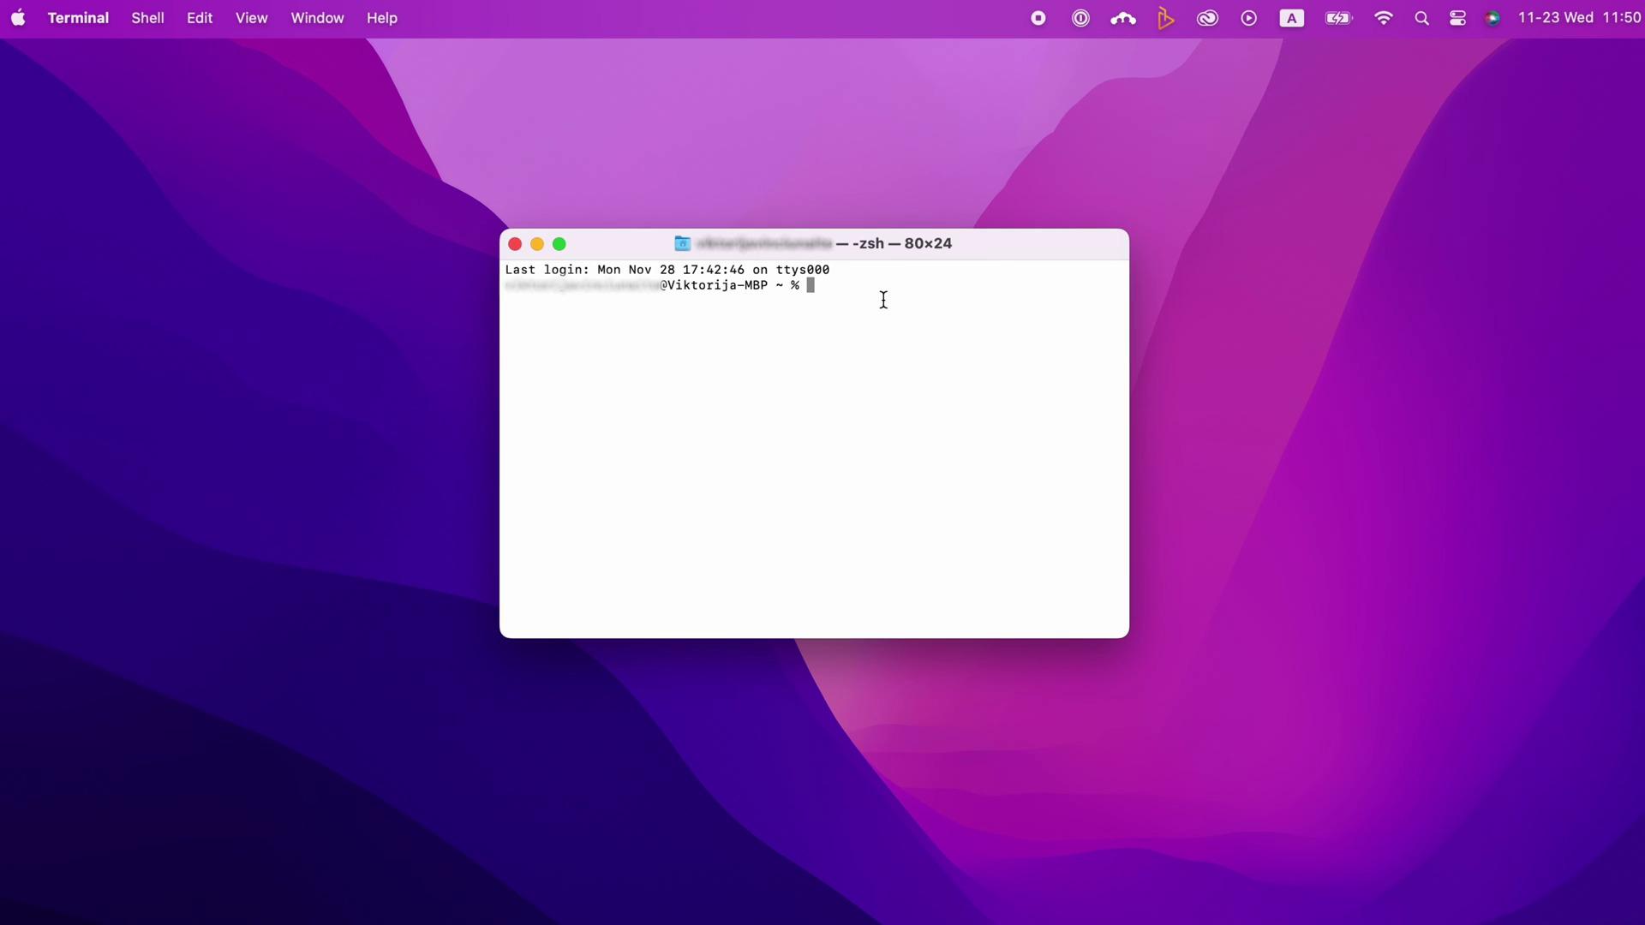
Run sudo dscacheutil -flushcache; sudo killall -HUP mDNSResponder, then load chrome://net-internals/#dns in Chrome.
{"action": "type", "text": "sudo dscacheutil -flushcache; sudo killall -HUP mDNSResponder"}
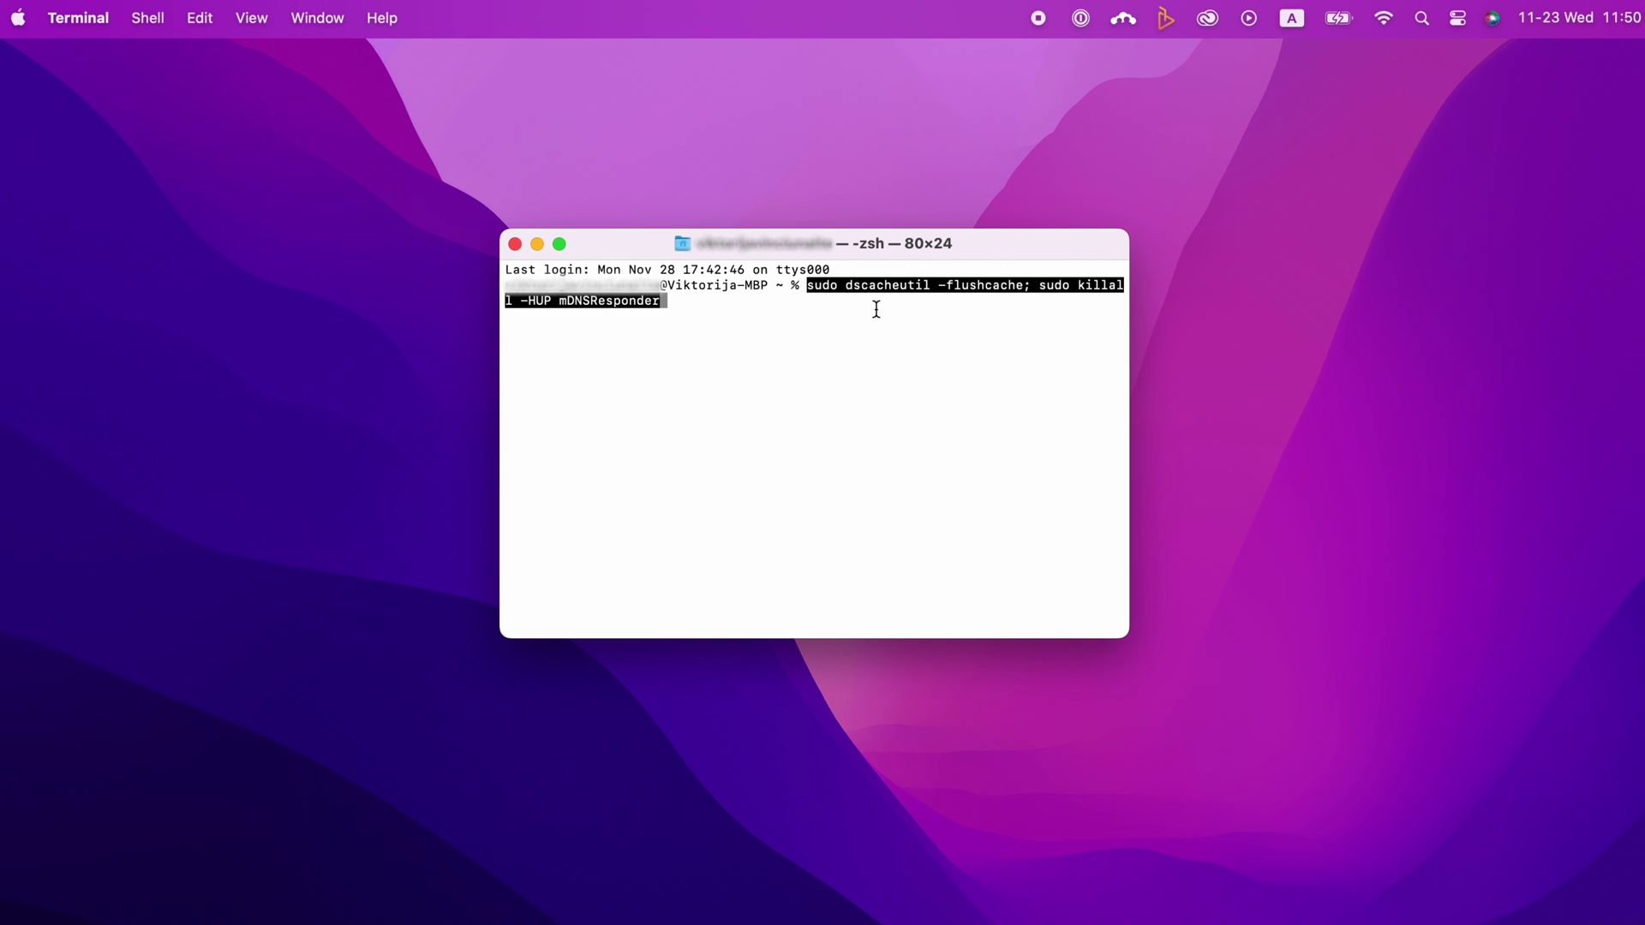
{"action": "key", "text": "Return"}
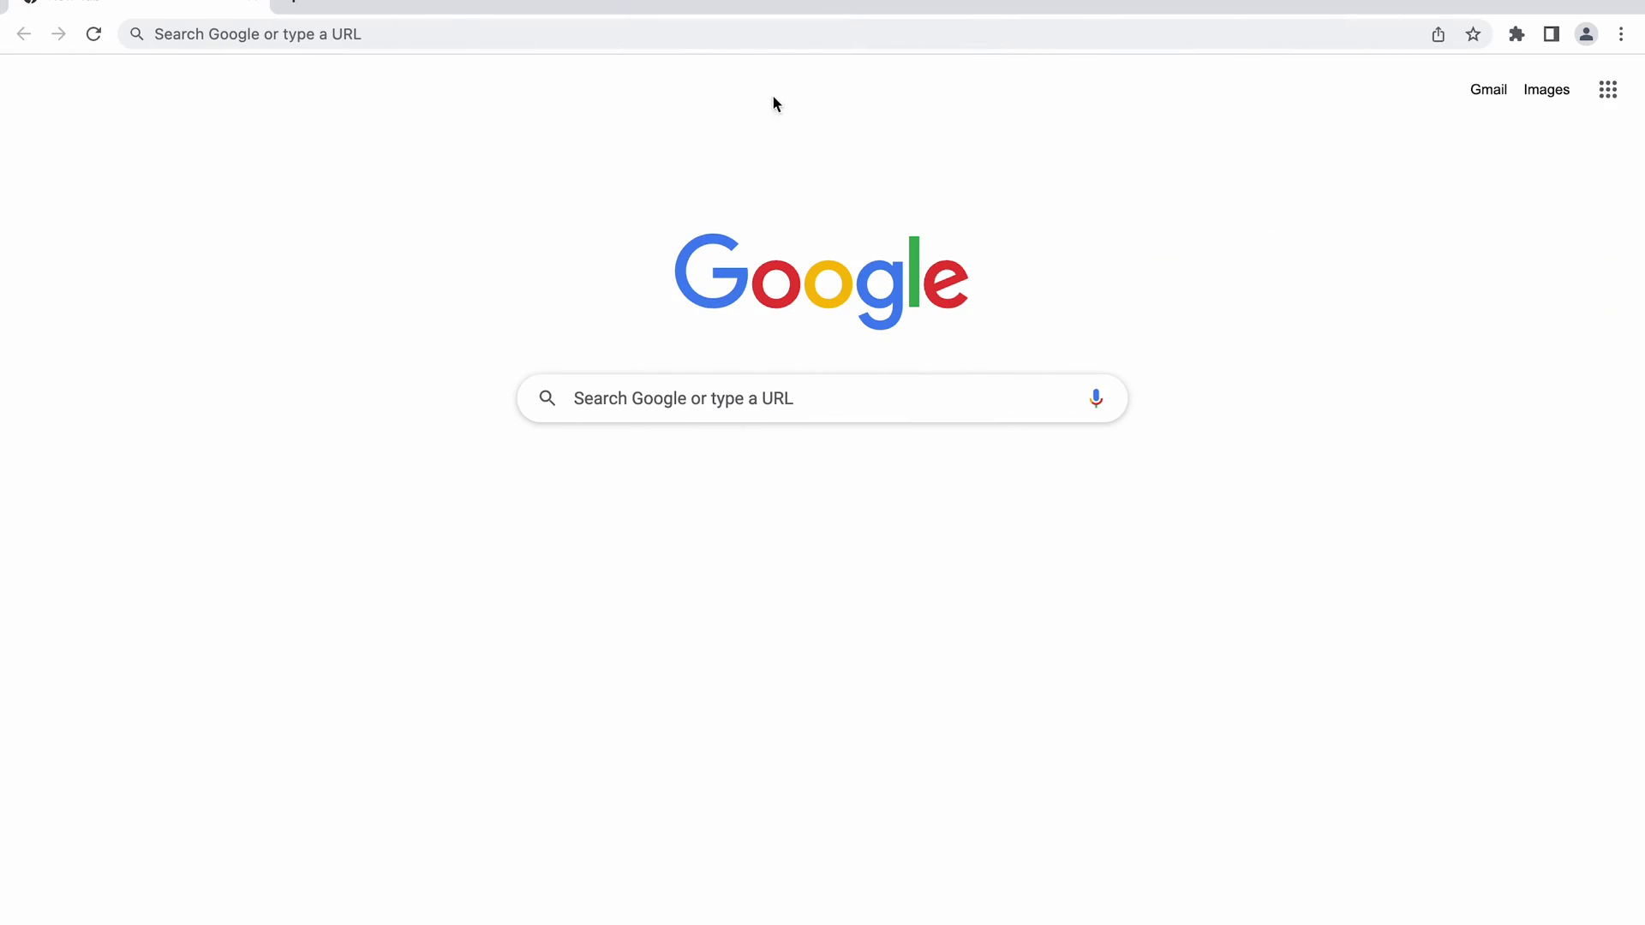
{"action": "left_click", "coordinate": [671, 36]}
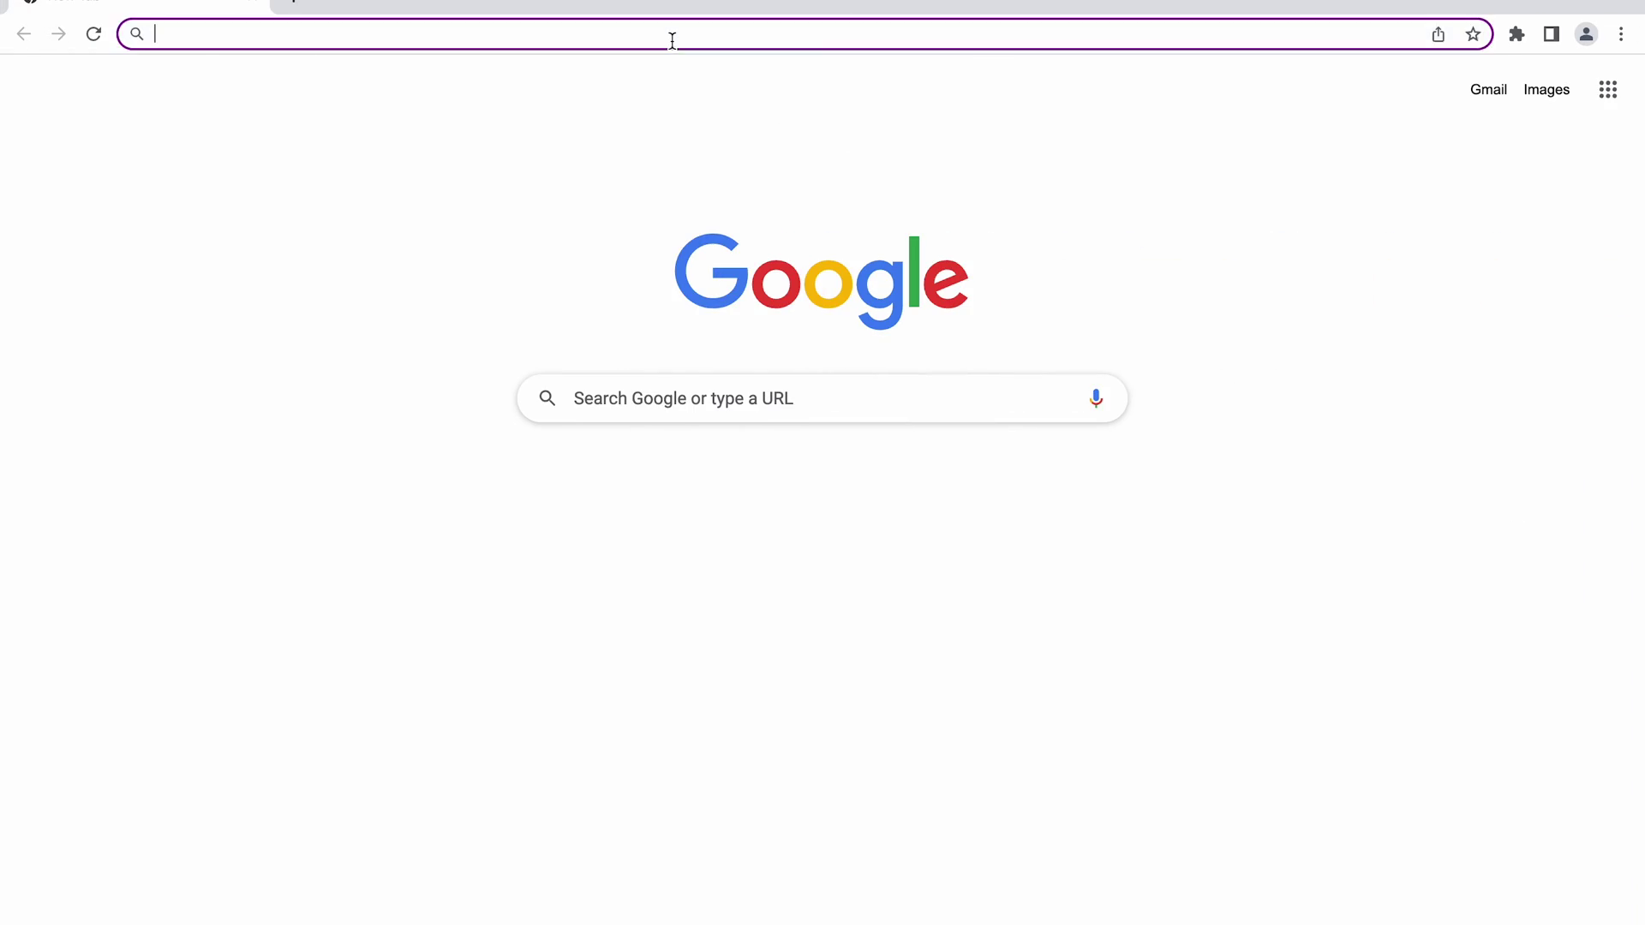
{"action": "type", "text": "chrome://net-internals/#dns"}
{"action": "key", "text": "Return"}
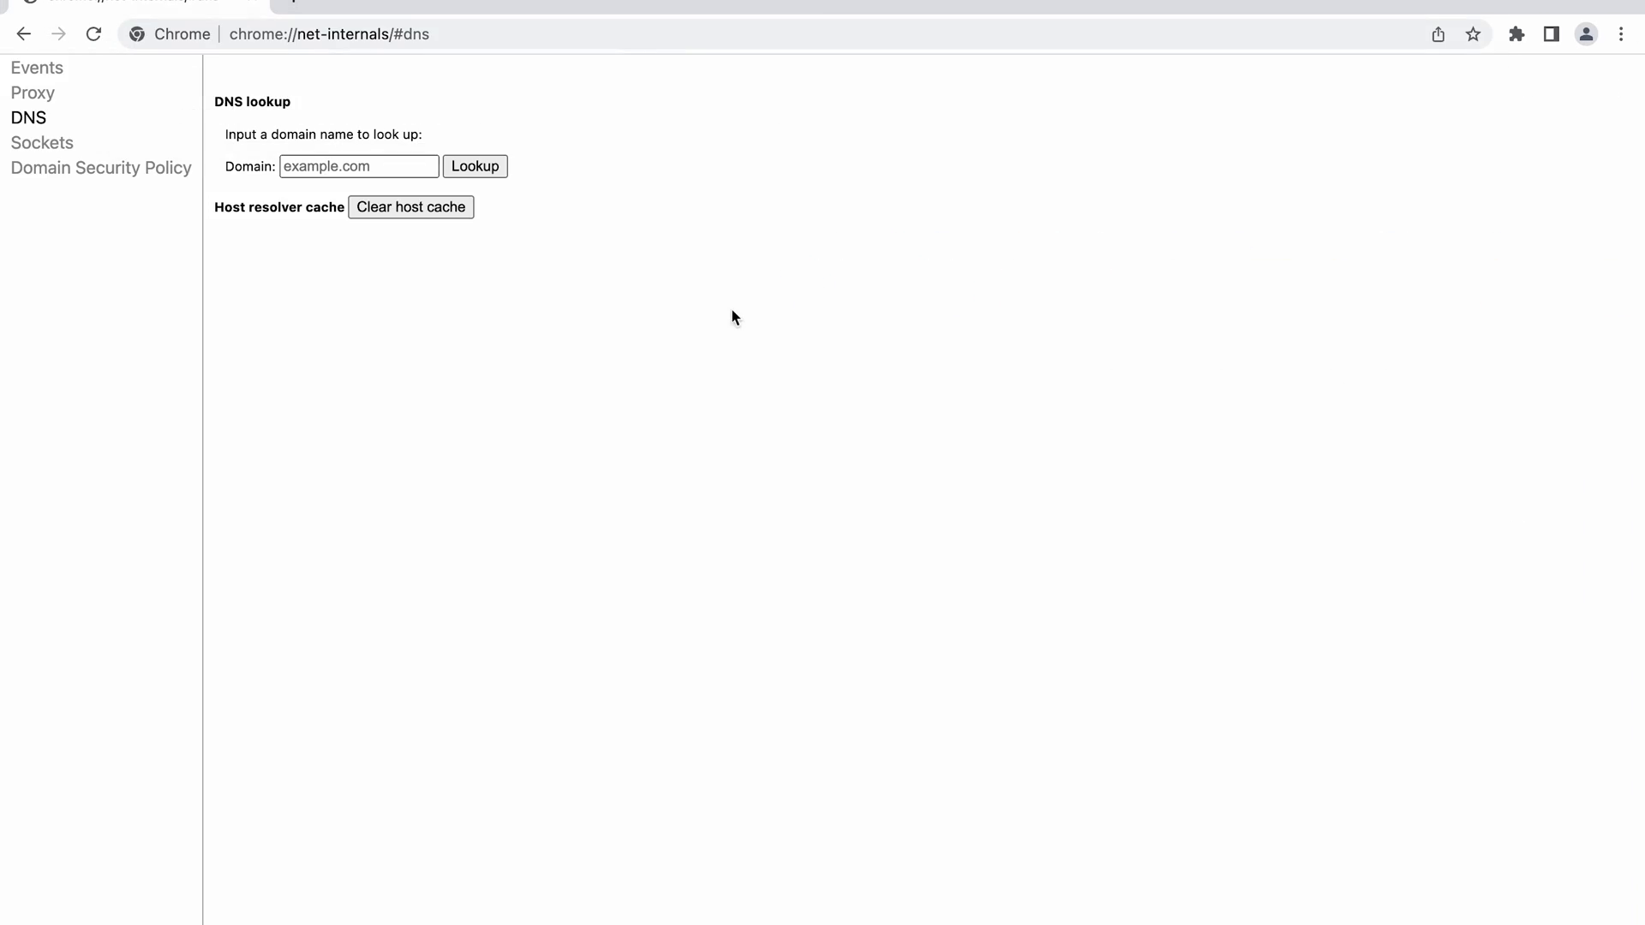